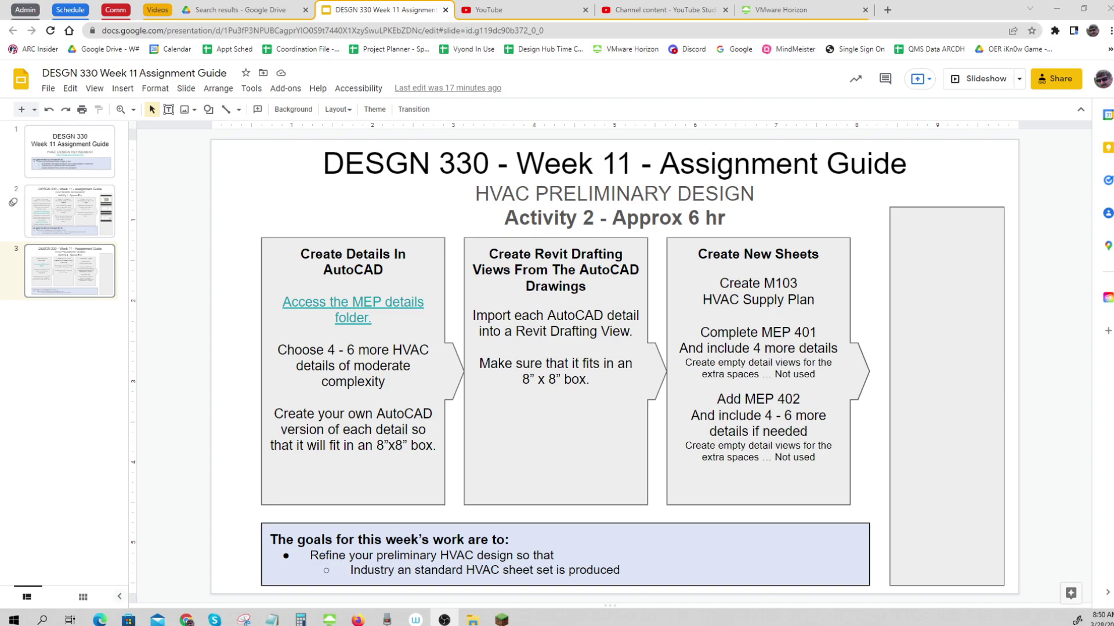
# - Highlight the Activity 2 subtitle and the earlier workflow headings on the slide
pyautogui.click(596, 218)
pyautogui.moveTo(596, 218); pyautogui.dragTo(504, 218)
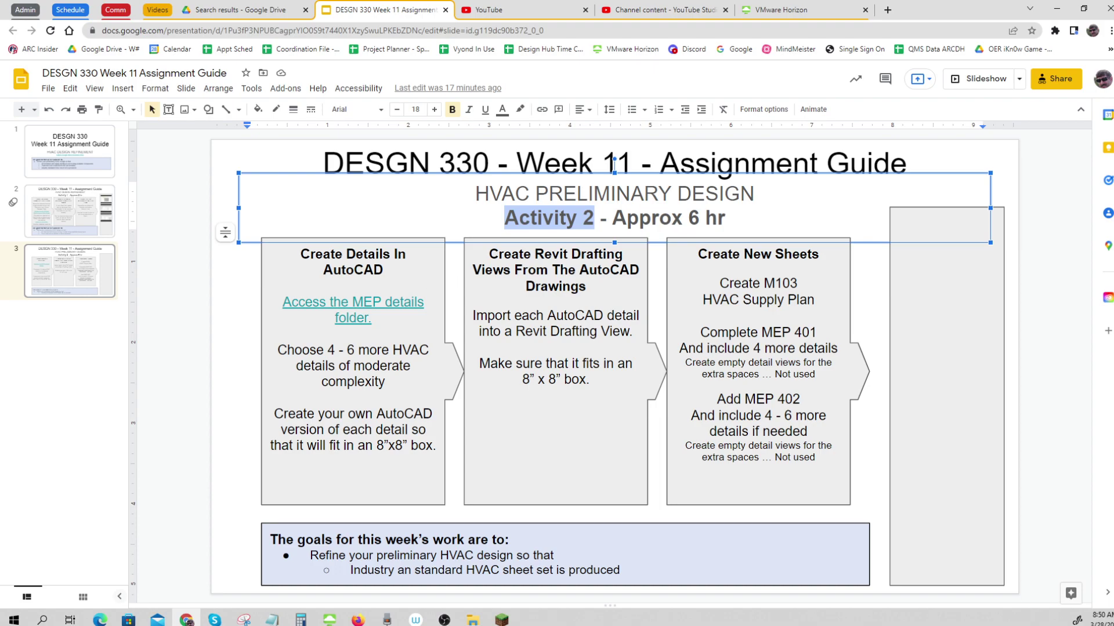
pyautogui.click(185, 323)
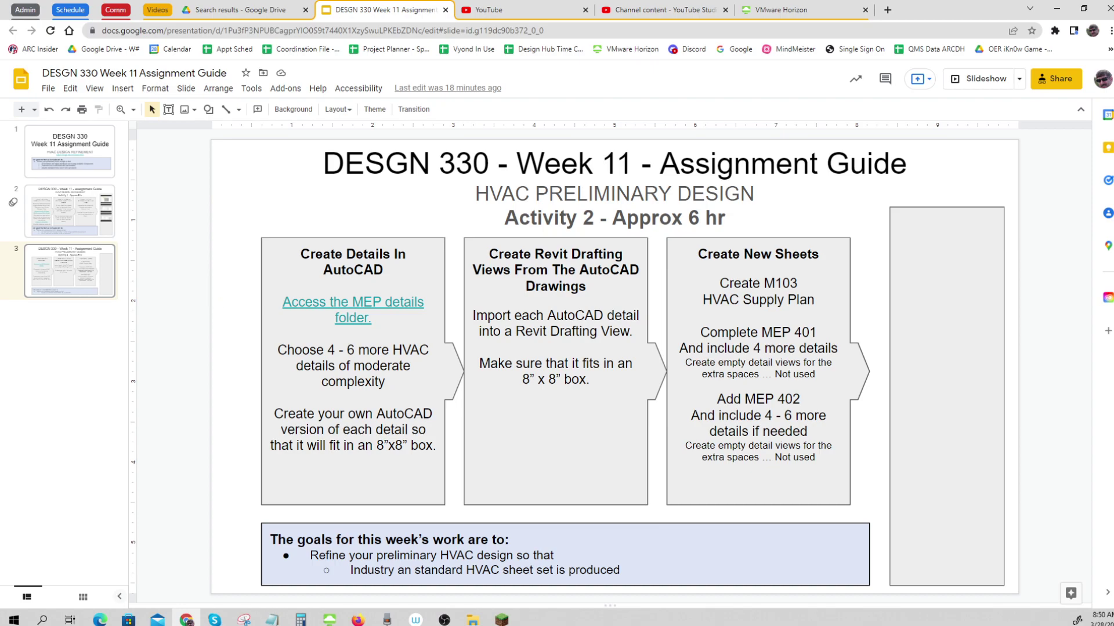
pyautogui.tripleClick(353, 255)
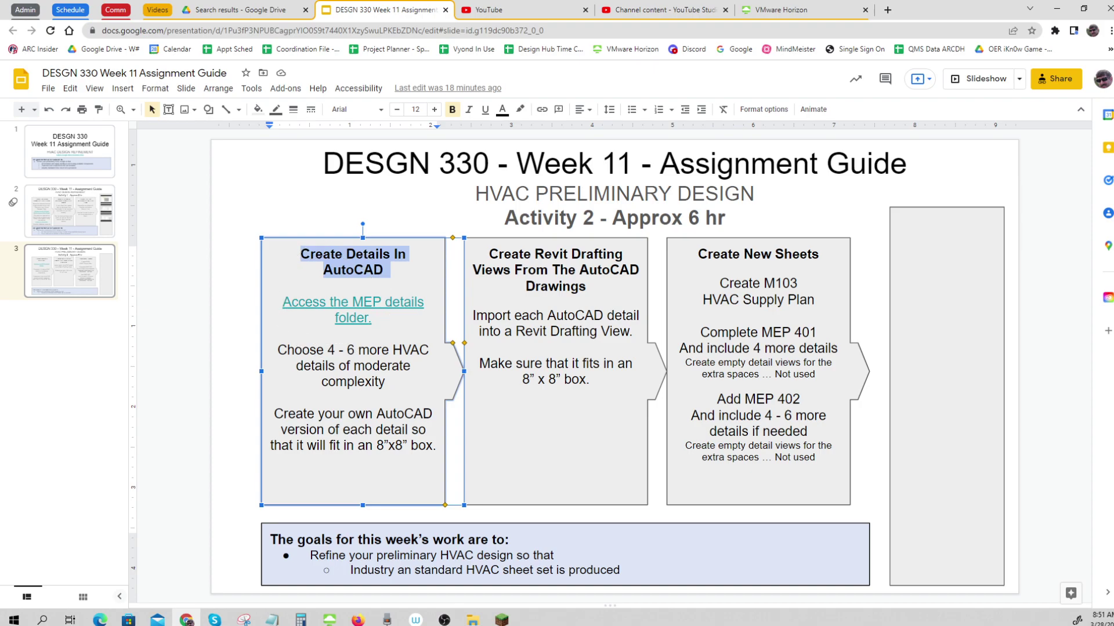
pyautogui.moveTo(278, 349); pyautogui.dragTo(392, 381)
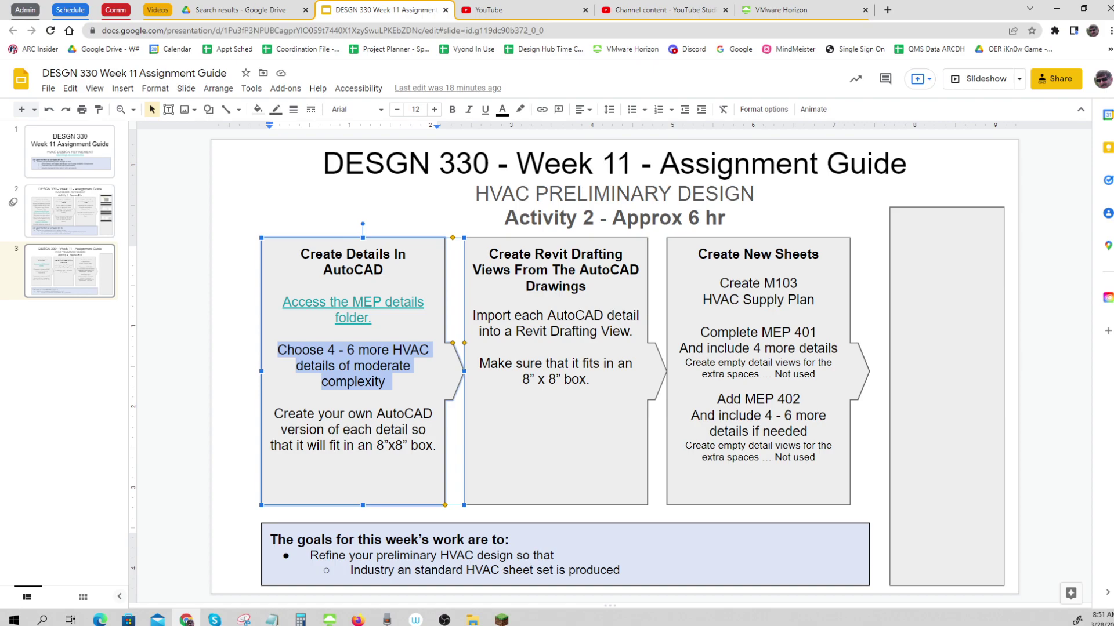
pyautogui.moveTo(489, 254); pyautogui.dragTo(586, 287)
pyautogui.click(233, 368)
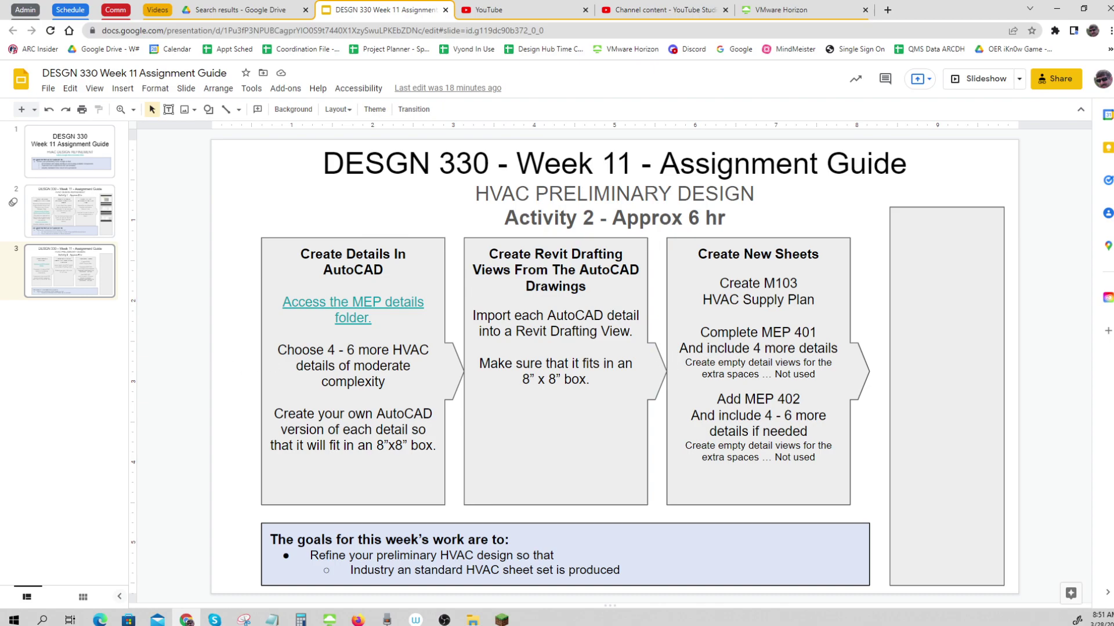
# - Change MEP 401 and MEP 402 to M 401 and M 402 under Create New Sheets
pyautogui.moveTo(697, 255); pyautogui.dragTo(827, 255)
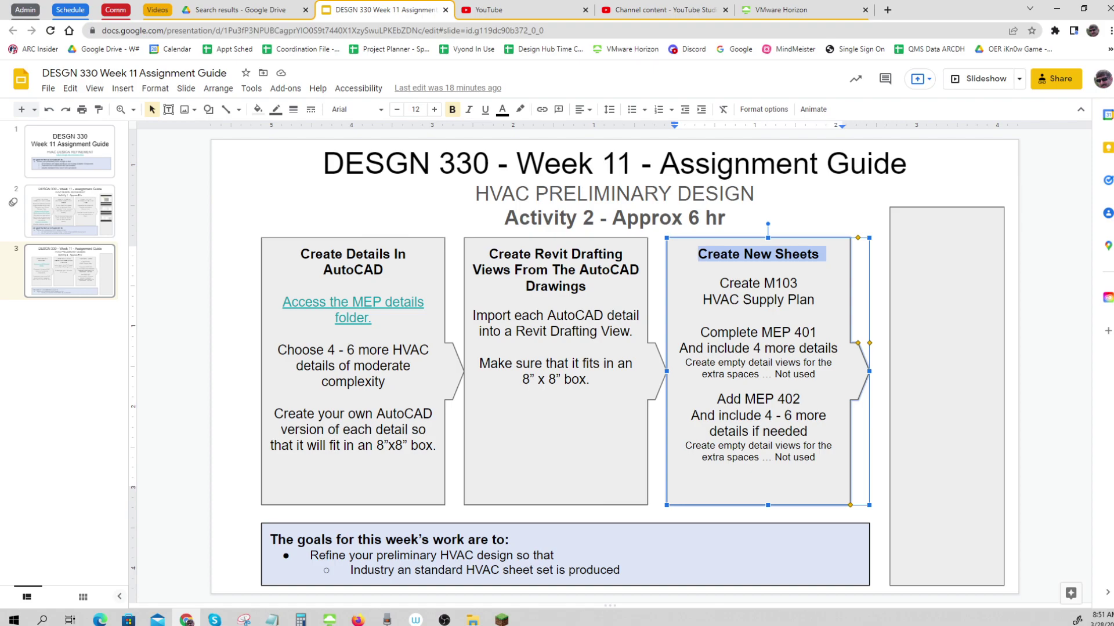
pyautogui.doubleClick(804, 333)
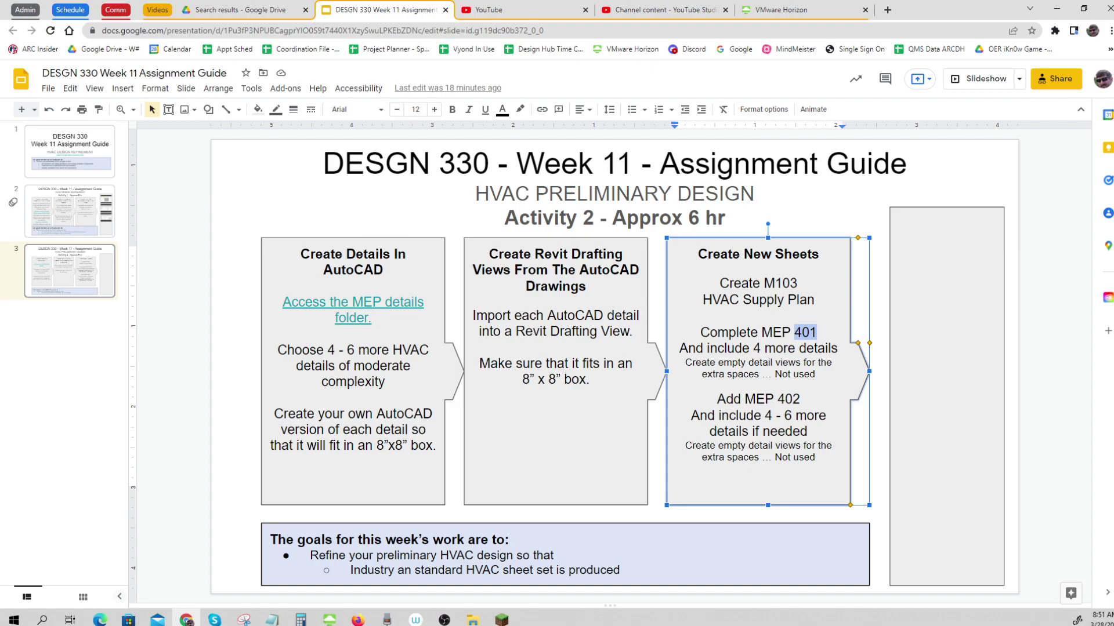
pyautogui.click(790, 333)
pyautogui.press('BackSpace')
pyautogui.press('BackSpace')
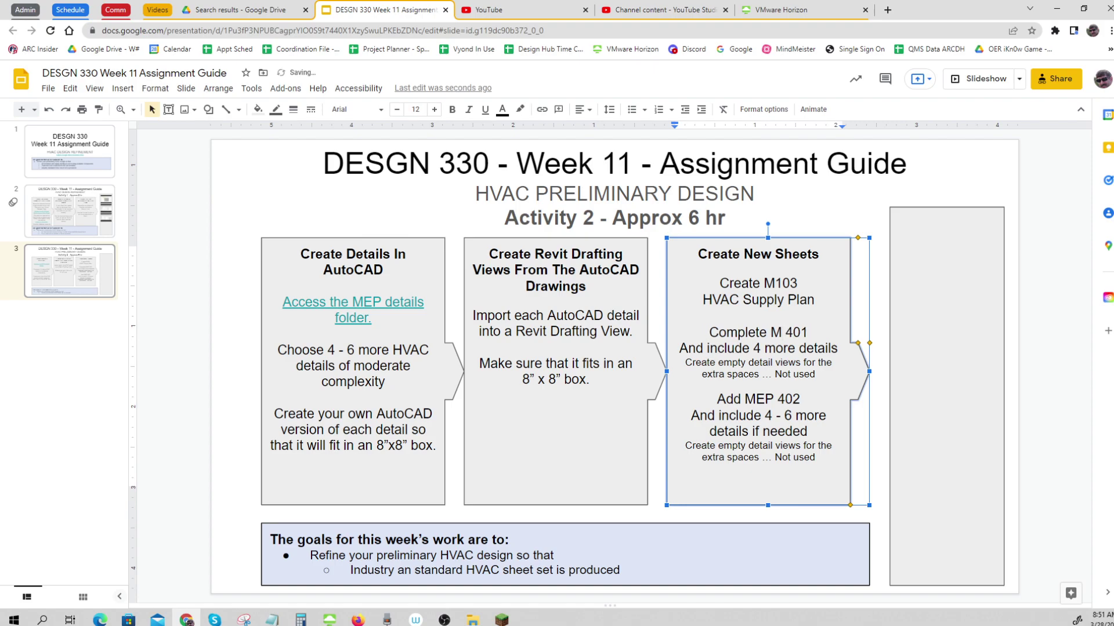
pyautogui.click(774, 399)
pyautogui.press('BackSpace')
pyautogui.press('BackSpace')
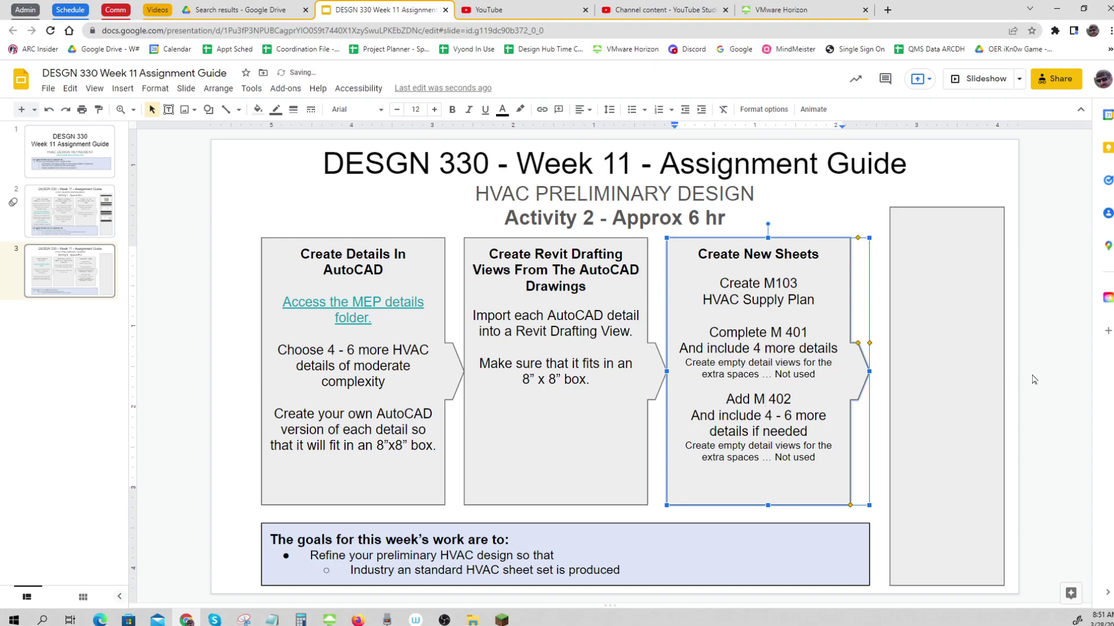
# - Retitle the plan line from 'HVAC Supply Plan' to 'HVAC Supply Air Plan'
pyautogui.moveTo(702, 300); pyautogui.dragTo(821, 300)
pyautogui.click(787, 300)
pyautogui.write('Air')
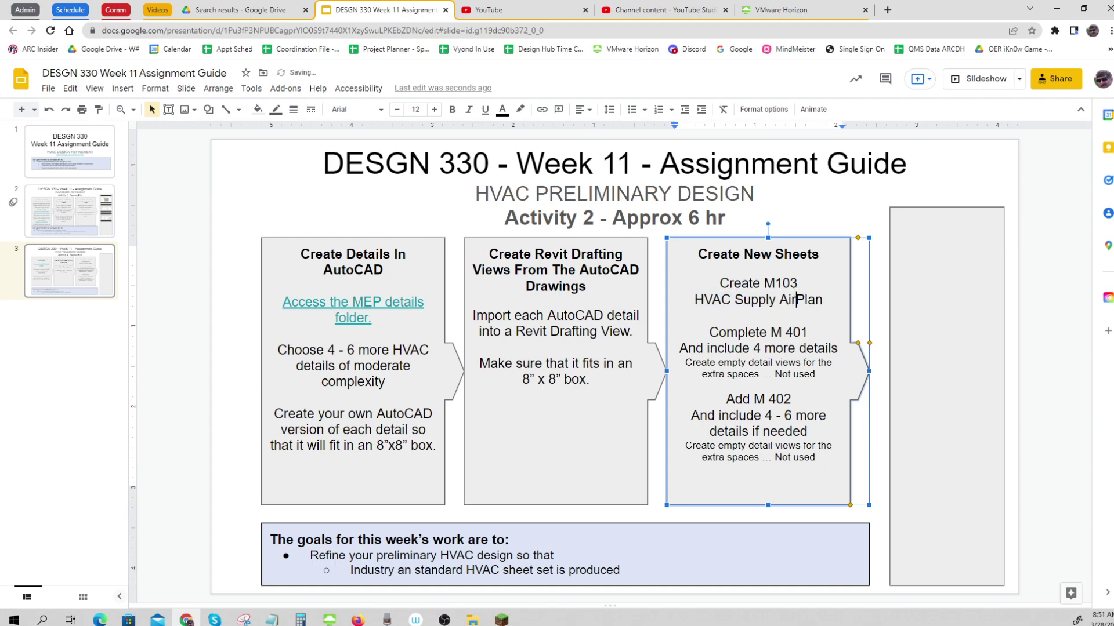
pyautogui.click(1071, 339)
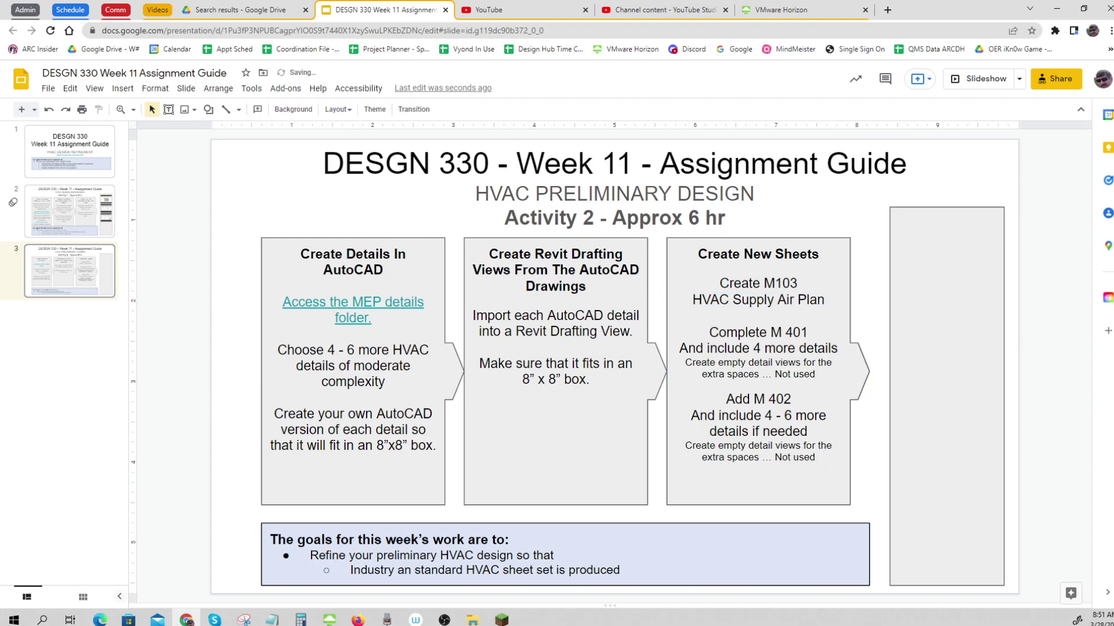
# - Switch to the Revit remote desktop and zoom in on the 1 - Mech viewport on sheet M103
pyautogui.click(791, 15)
pyautogui.scroll(-2, 709, 374)
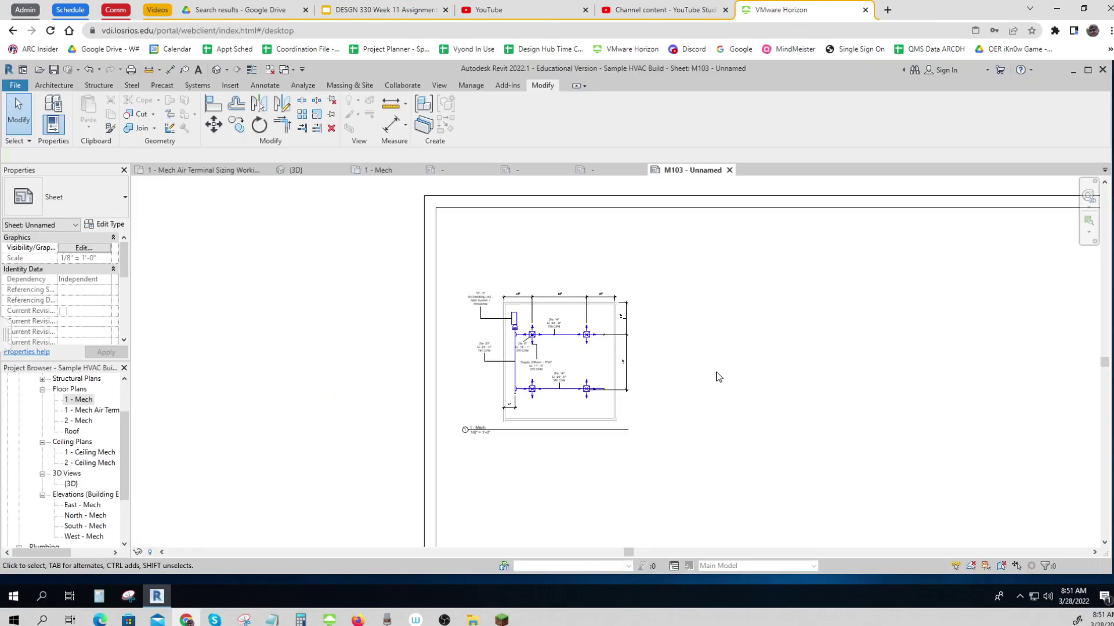
pyautogui.scroll(-2, 710, 377)
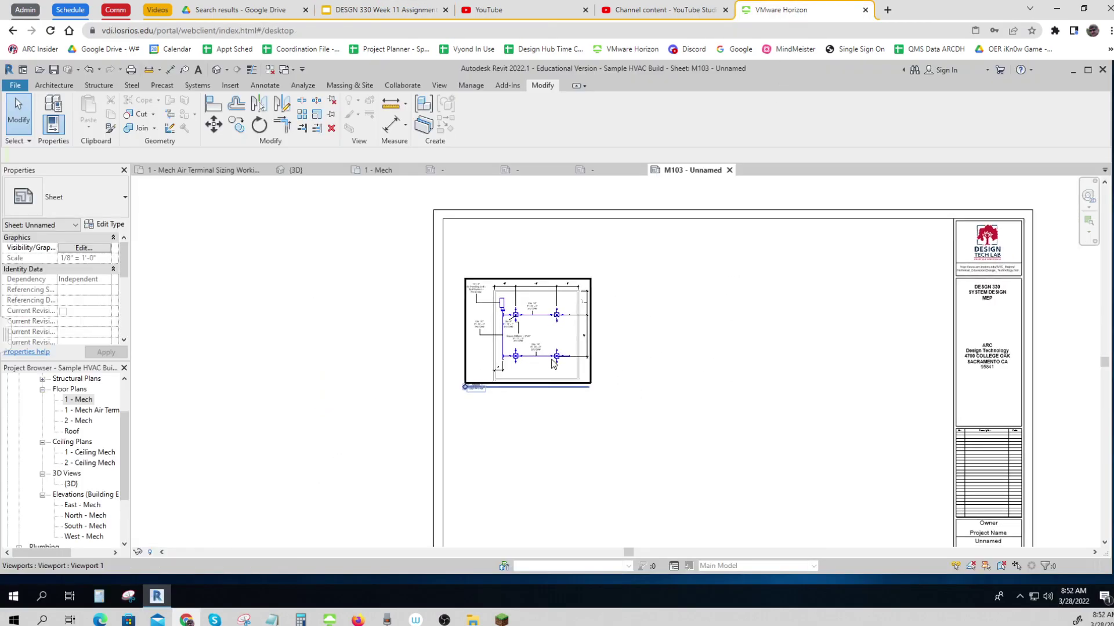
pyautogui.scroll(3, 555, 371)
pyautogui.moveTo(574, 359); pyautogui.dragTo(591, 406, button='middle')
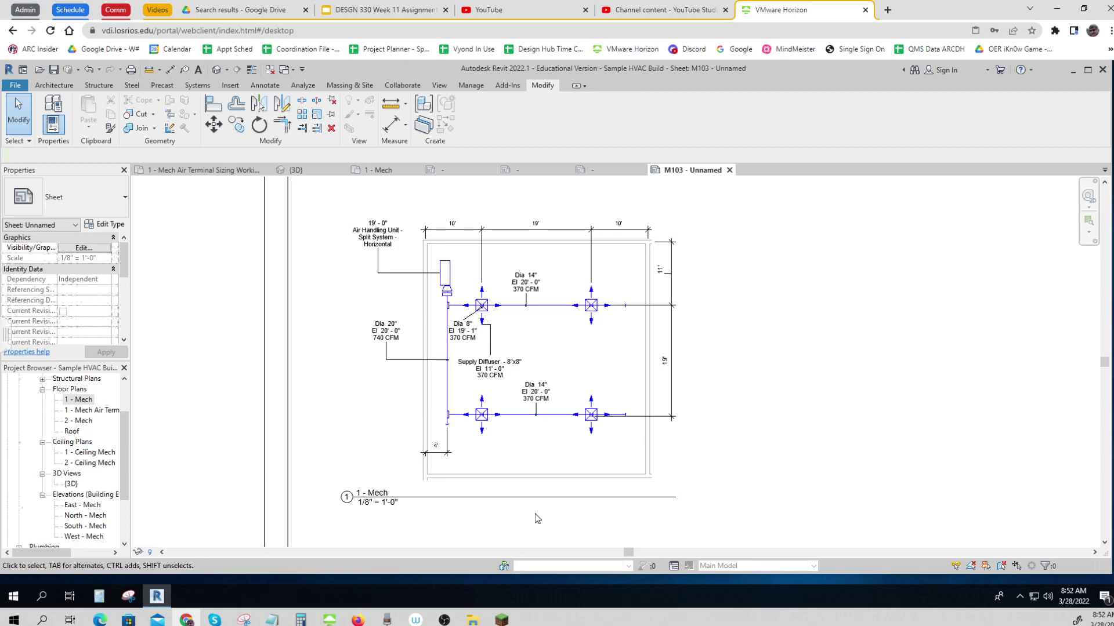
pyautogui.scroll(-5, 538, 518)
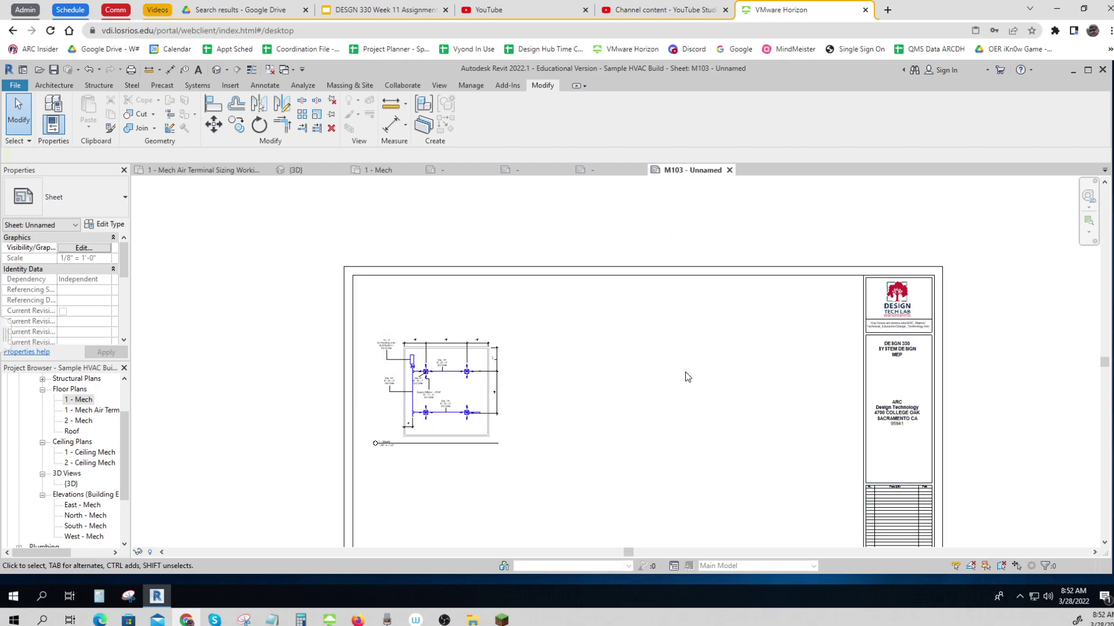
pyautogui.scroll(-3, 687, 377)
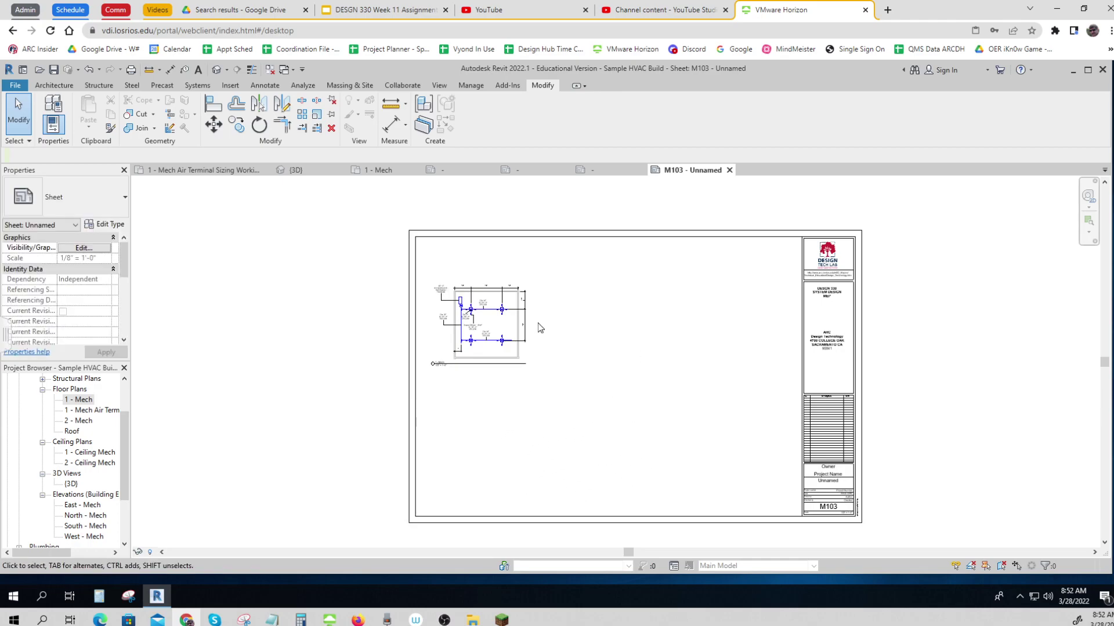
pyautogui.scroll(3, 539, 328)
pyautogui.moveTo(587, 365); pyautogui.dragTo(644, 386, button='middle')
pyautogui.scroll(2, 562, 394)
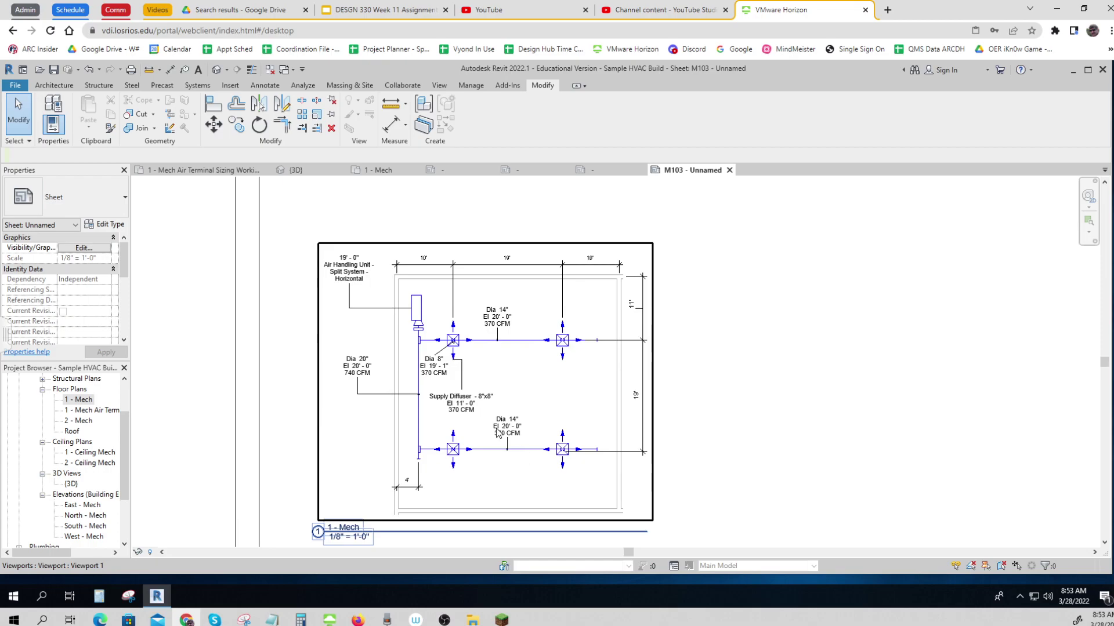
pyautogui.scroll(3, 496, 339)
pyautogui.scroll(4, 496, 339)
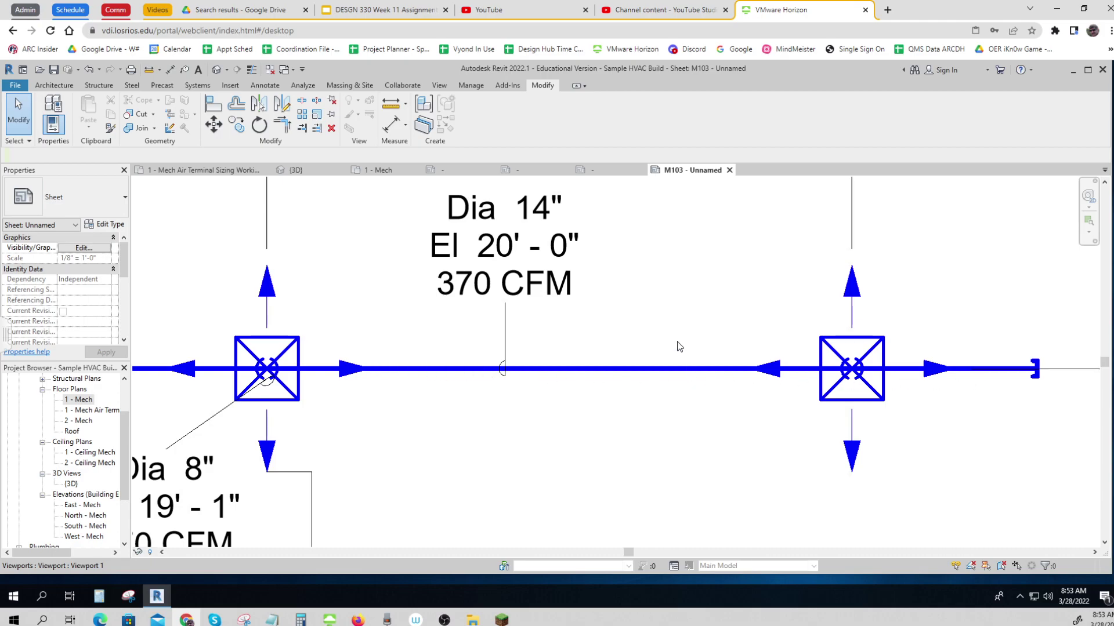
pyautogui.click(517, 212)
pyautogui.scroll(-5, 680, 376)
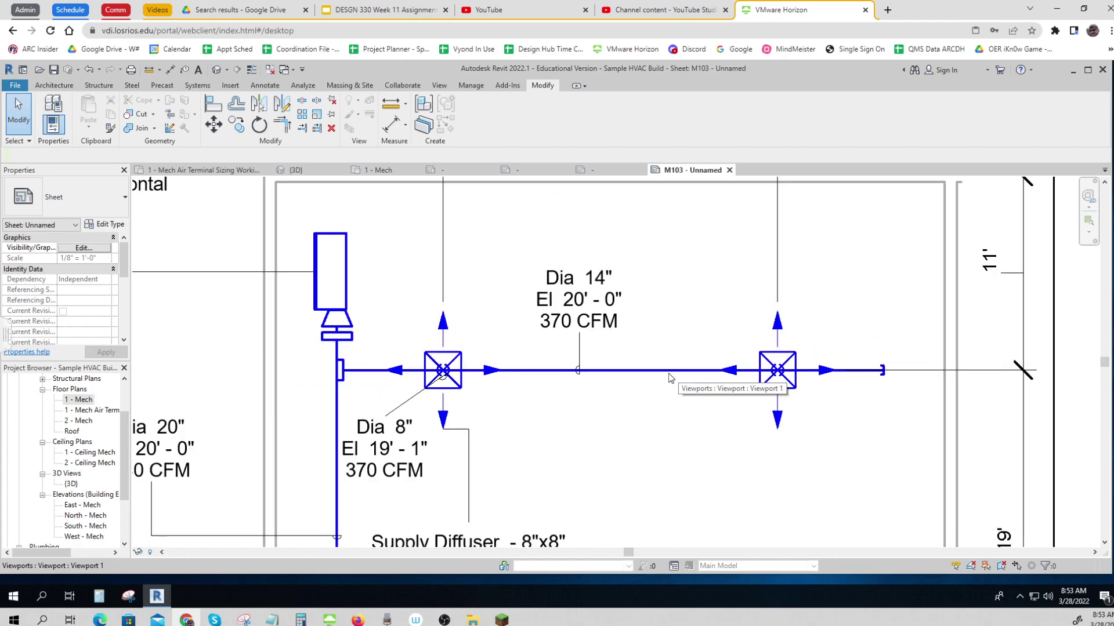
pyautogui.click(374, 374)
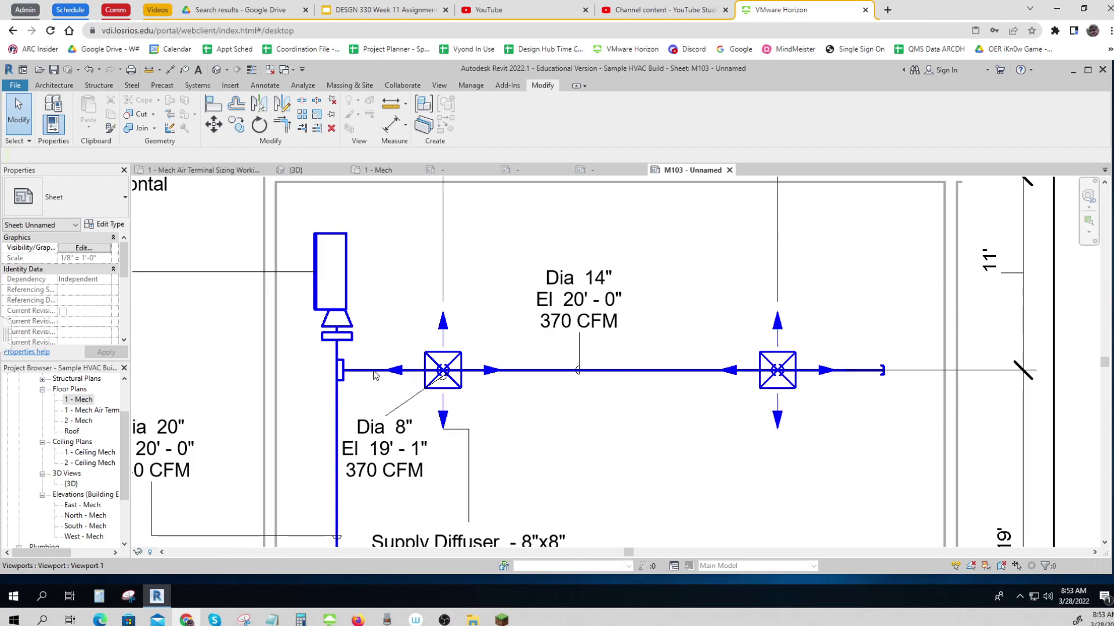
pyautogui.click(374, 374)
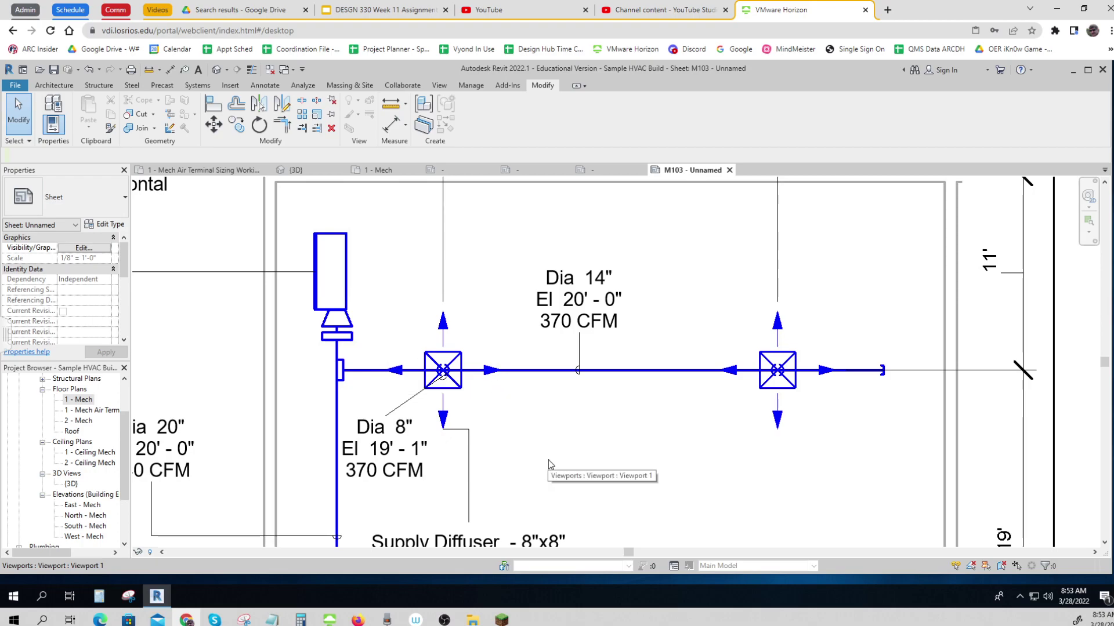
pyautogui.moveTo(536, 490); pyautogui.dragTo(580, 366, button='middle')
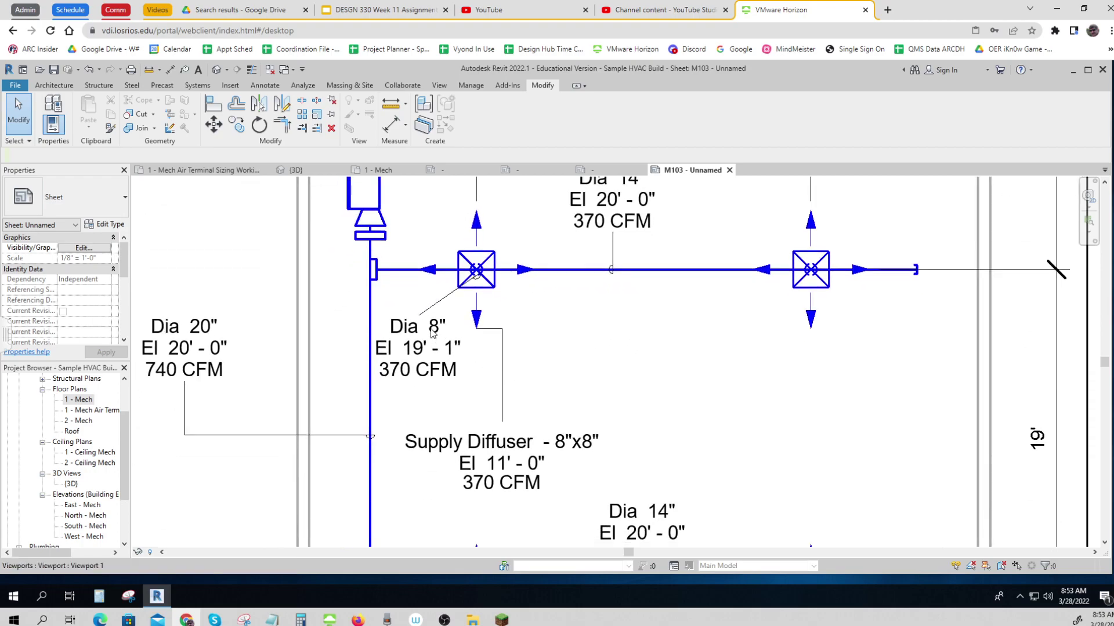
pyautogui.press('ctrl')
pyautogui.scroll(5, 476, 269)
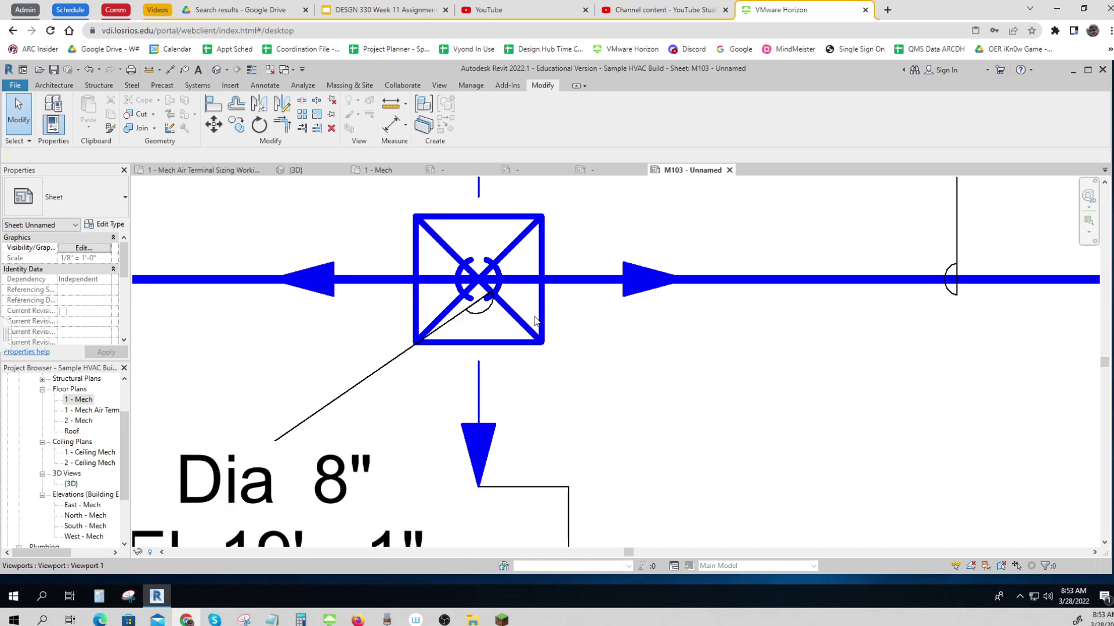
pyautogui.scroll(-4, 486, 276)
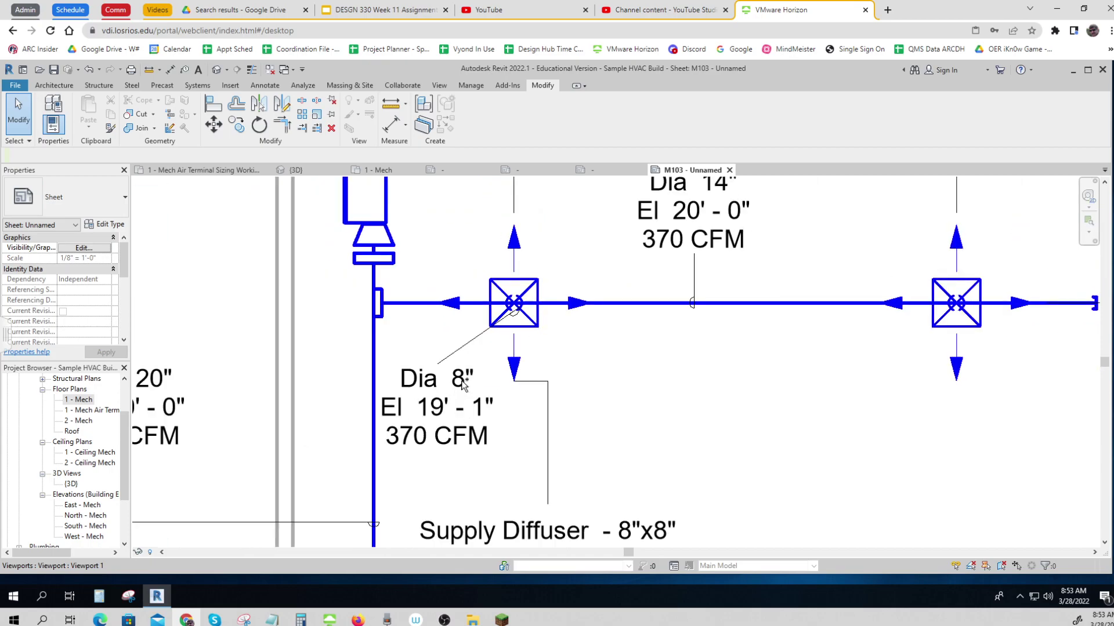
pyautogui.click(462, 383)
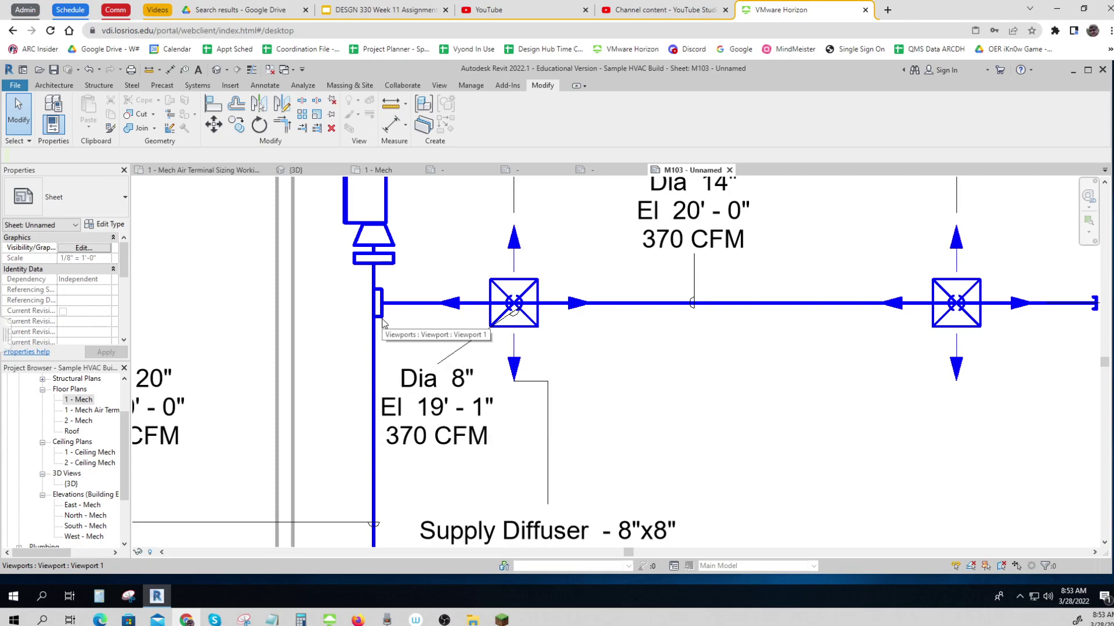
pyautogui.click(524, 306)
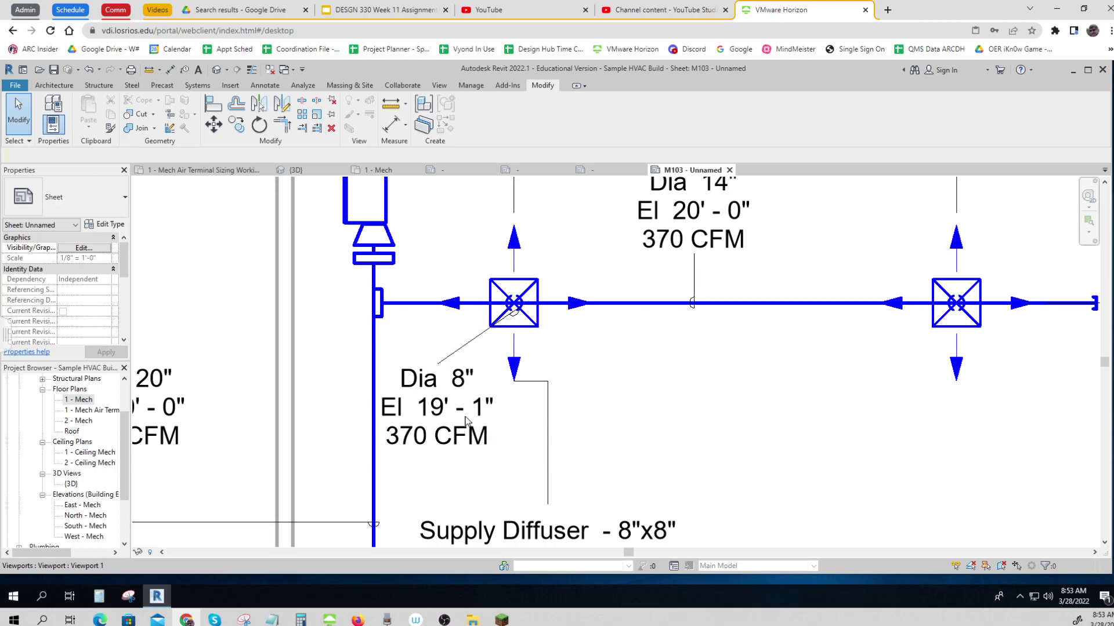
pyautogui.scroll(-2, 441, 447)
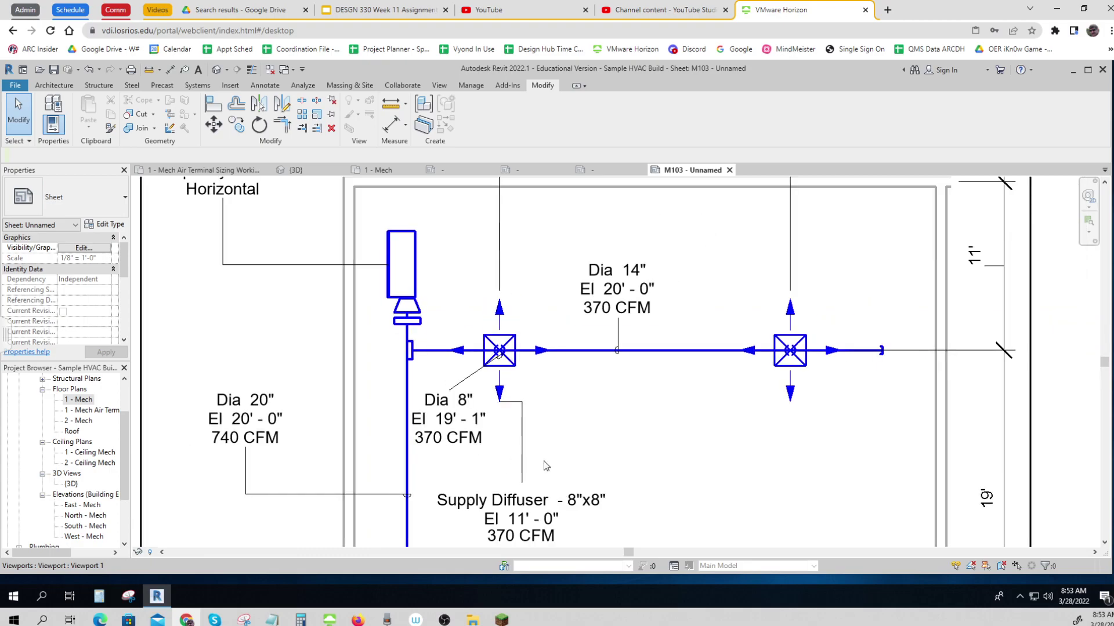
pyautogui.moveTo(597, 403); pyautogui.dragTo(511, 326, button='middle')
pyautogui.click(500, 320)
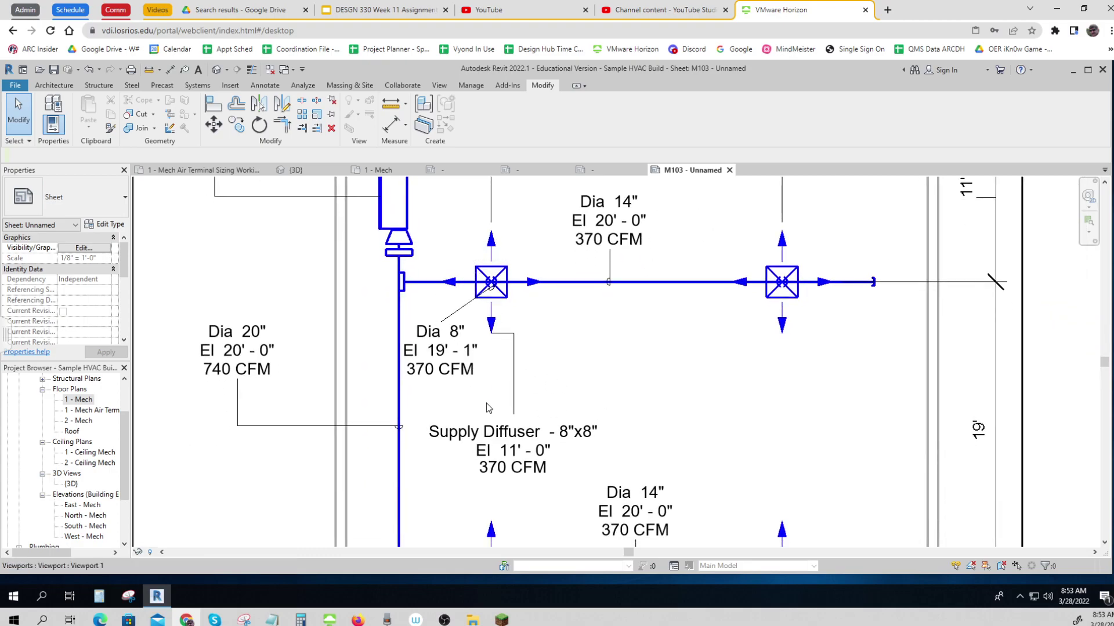
pyautogui.click(475, 439)
pyautogui.click(475, 439)
pyautogui.click(504, 295)
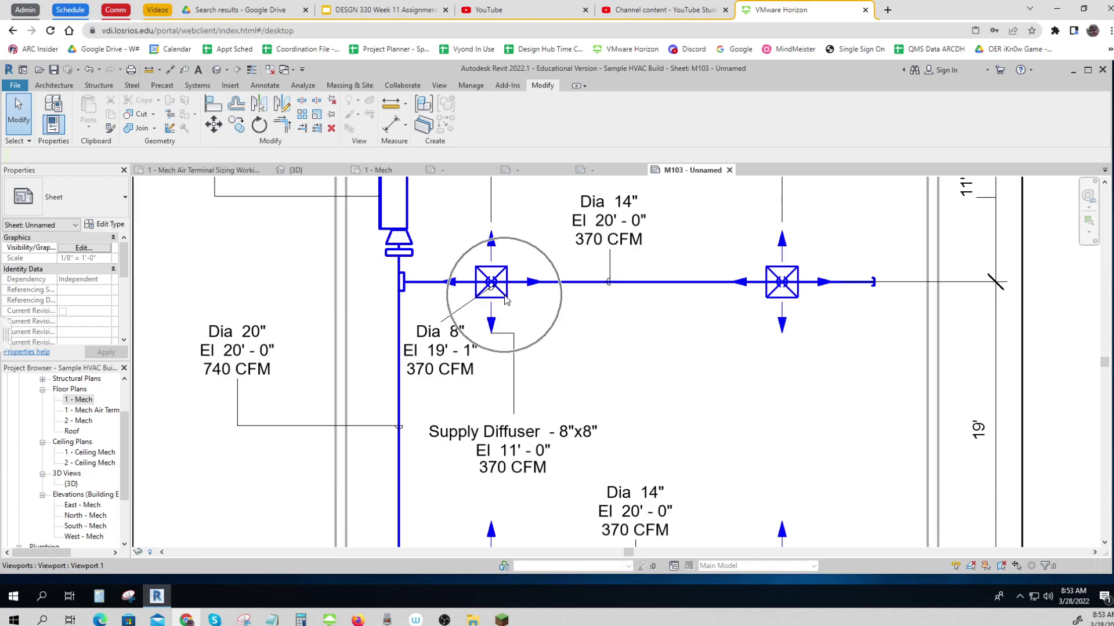
pyautogui.click(518, 469)
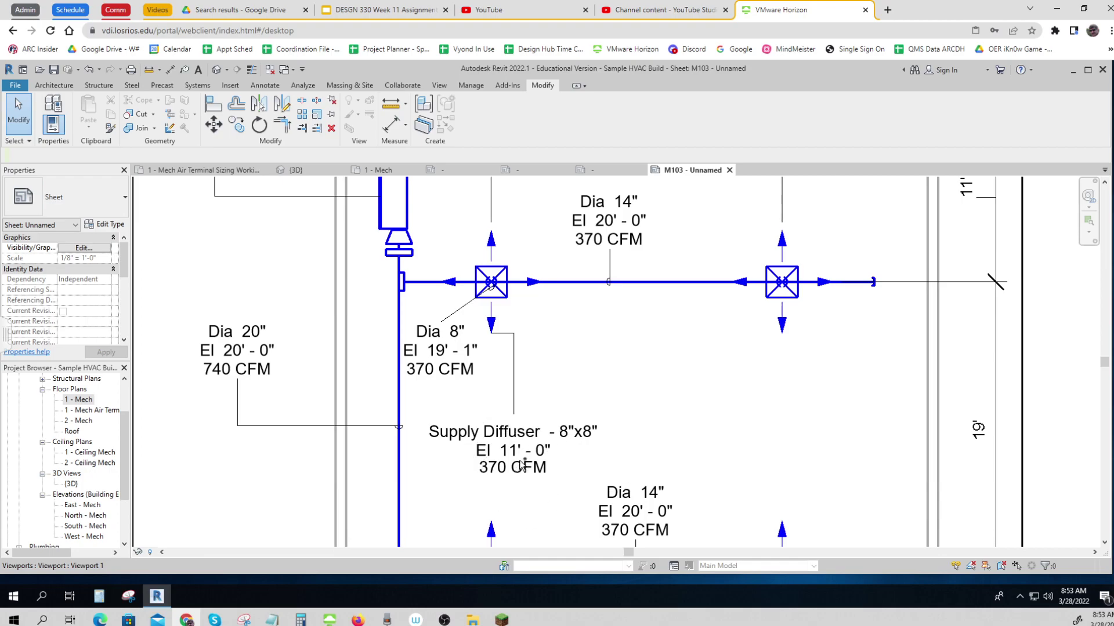
# - Zoom around the M103 viewport to inspect the lower branch duct and 4' dimension
pyautogui.scroll(-2, 791, 388)
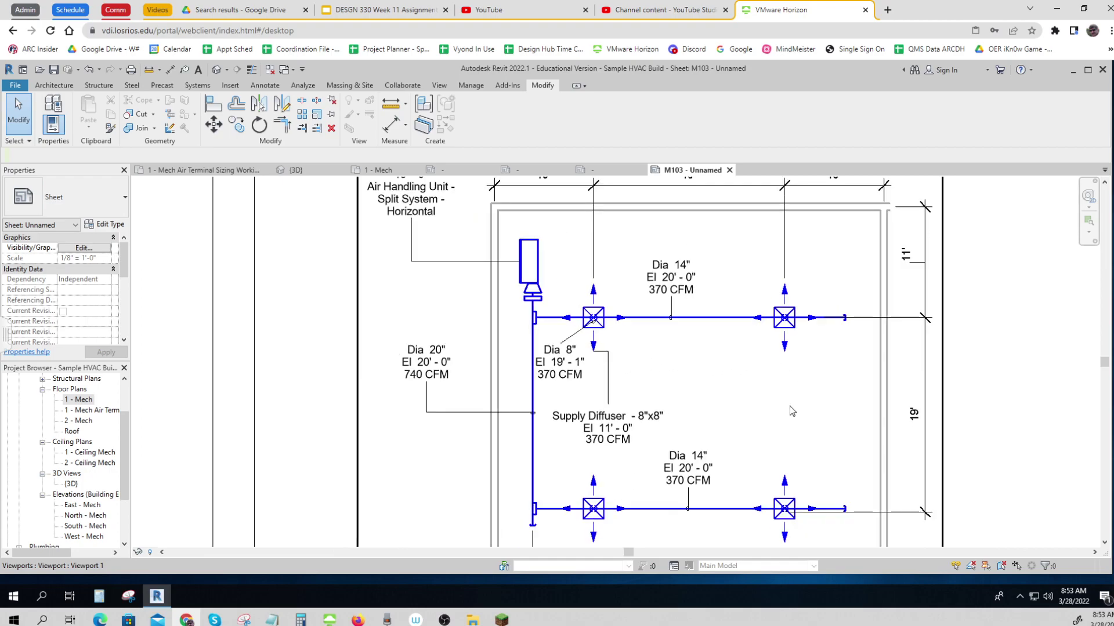
pyautogui.moveTo(791, 411); pyautogui.dragTo(738, 360, button='middle')
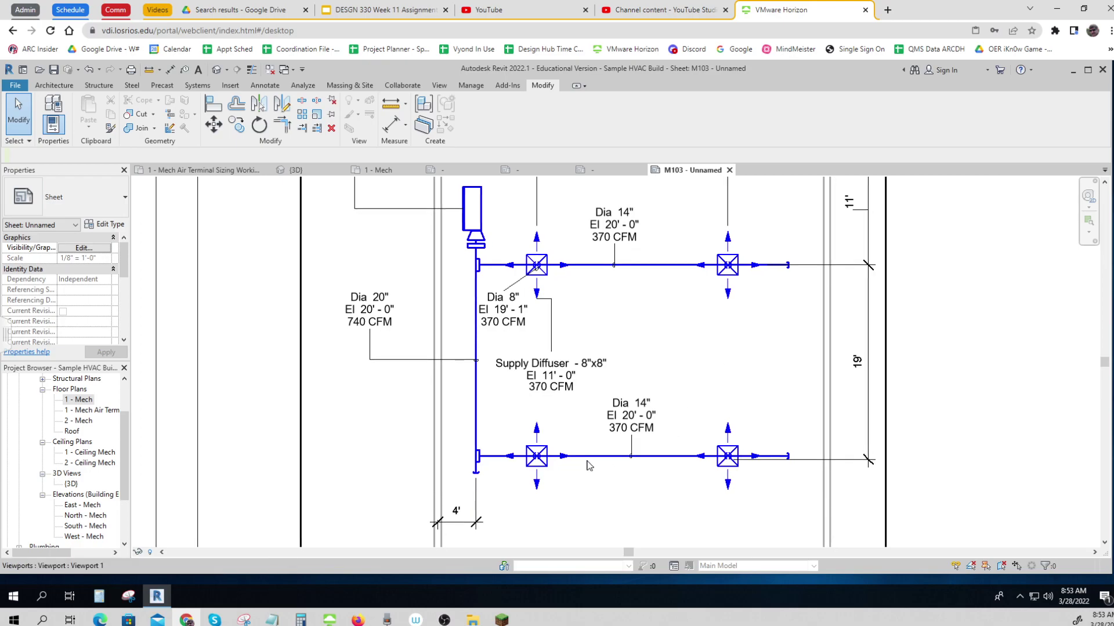
pyautogui.click(476, 361)
pyautogui.click(477, 363)
pyautogui.click(362, 298)
pyautogui.click(362, 314)
pyautogui.scroll(-1, 528, 406)
pyautogui.scroll(-1, 539, 389)
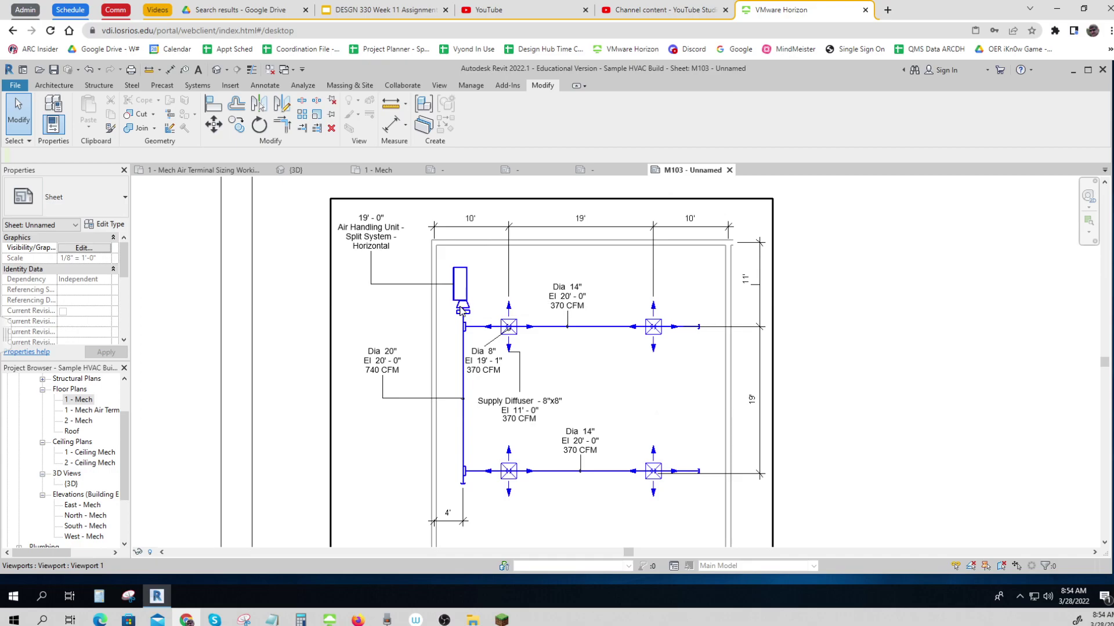
pyautogui.scroll(3, 460, 297)
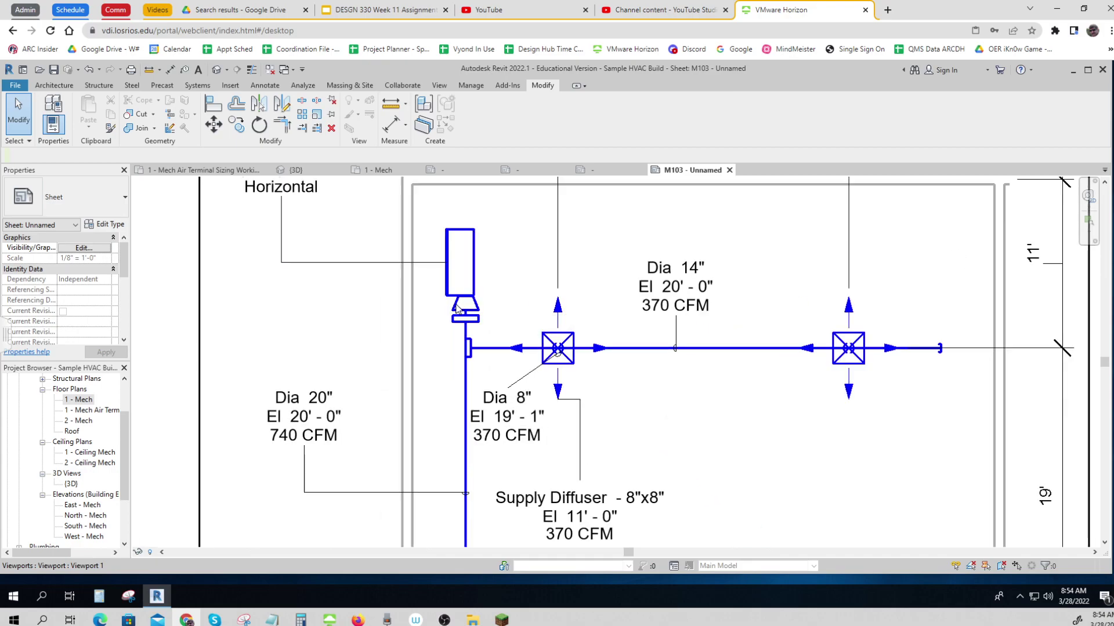
pyautogui.press('ctrl')
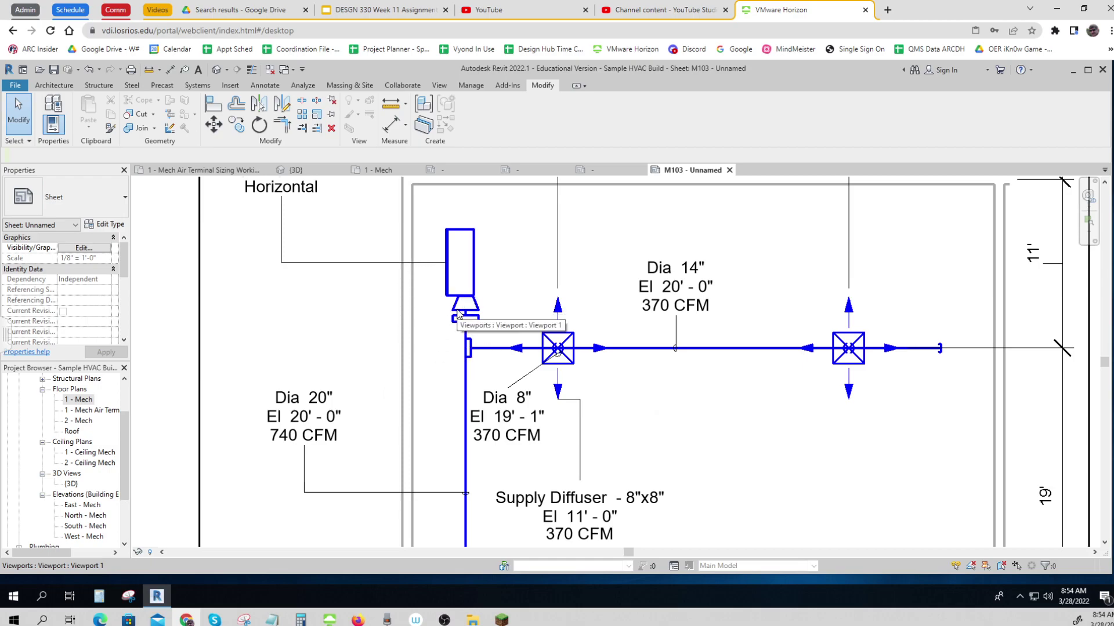
pyautogui.scroll(-3, 457, 308)
pyautogui.scroll(-1, 458, 314)
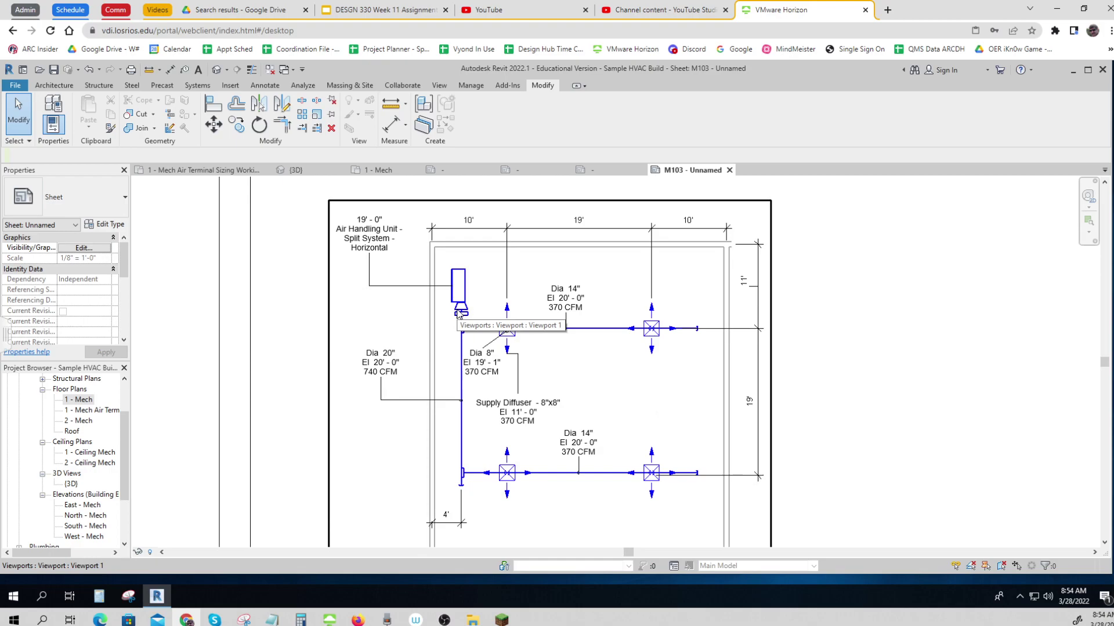
pyautogui.scroll(-1, 562, 310)
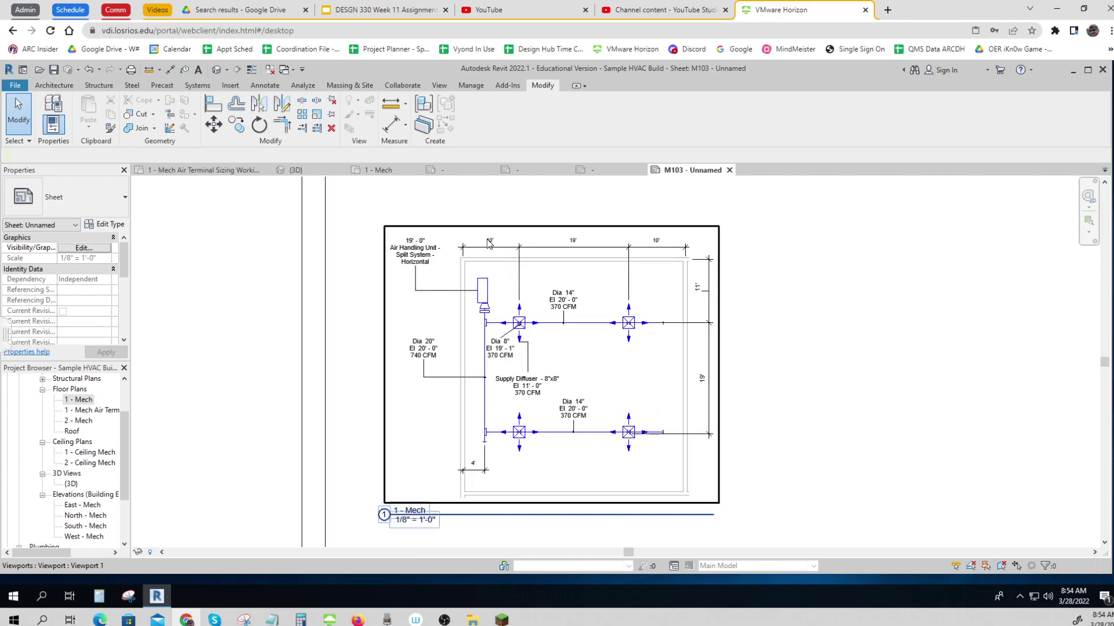
# - Select the 1 - Mech plan viewport on the sheet, then deselect it
pyautogui.click(660, 250)
pyautogui.click(679, 428)
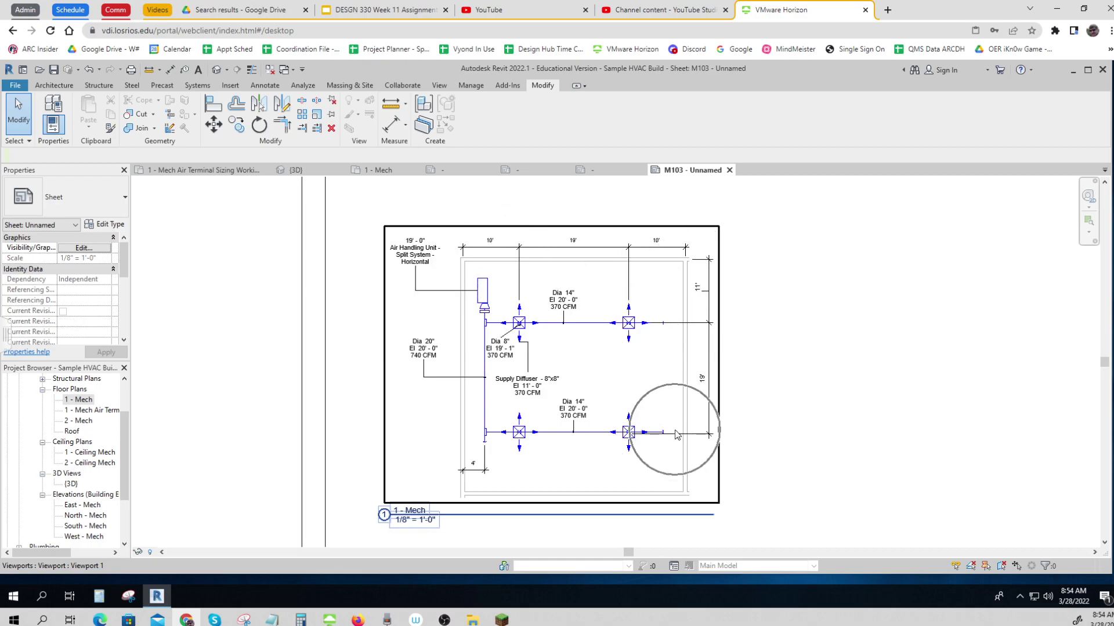
pyautogui.click(481, 455)
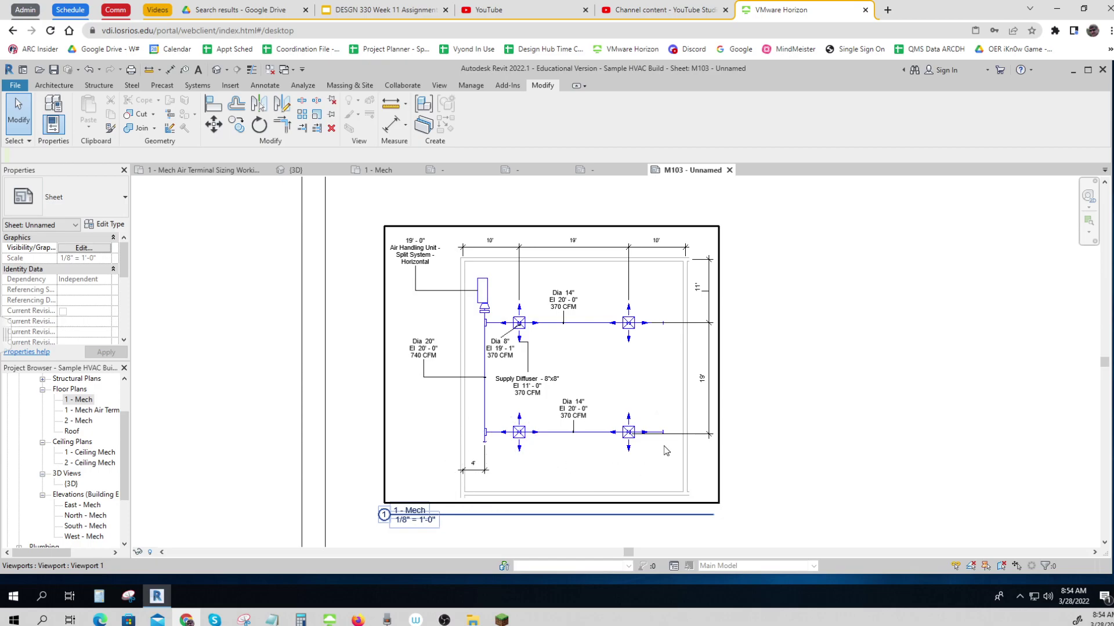
pyautogui.click(681, 491)
pyautogui.click(680, 491)
pyautogui.click(356, 414)
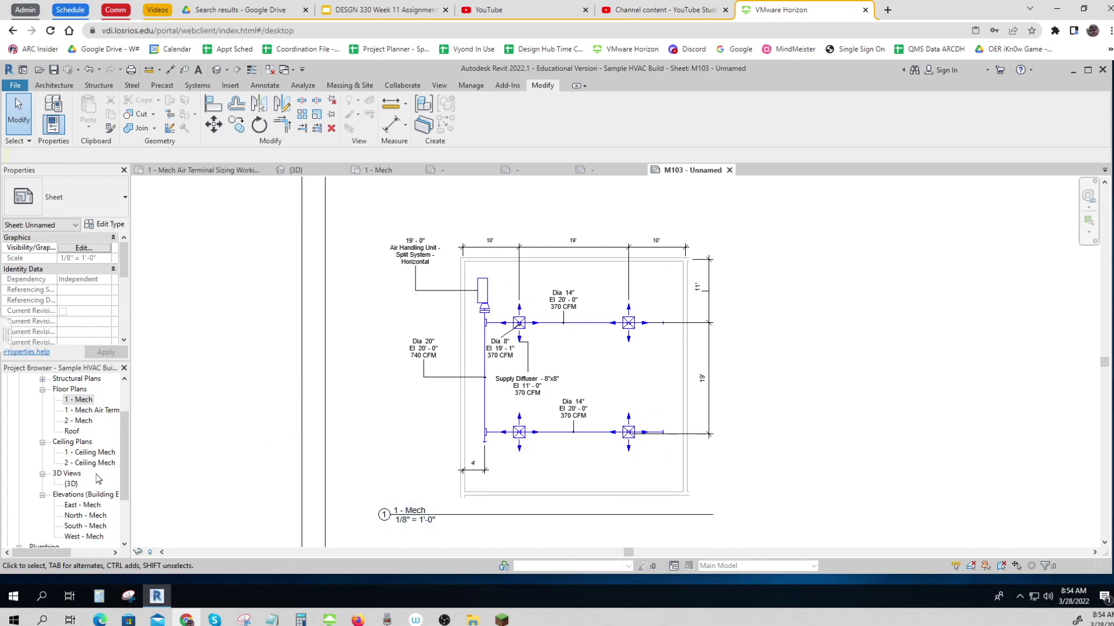
# - Open 1 - Mech, save the project, and rename the view by appending '- lobby'
pyautogui.doubleClick(89, 400)
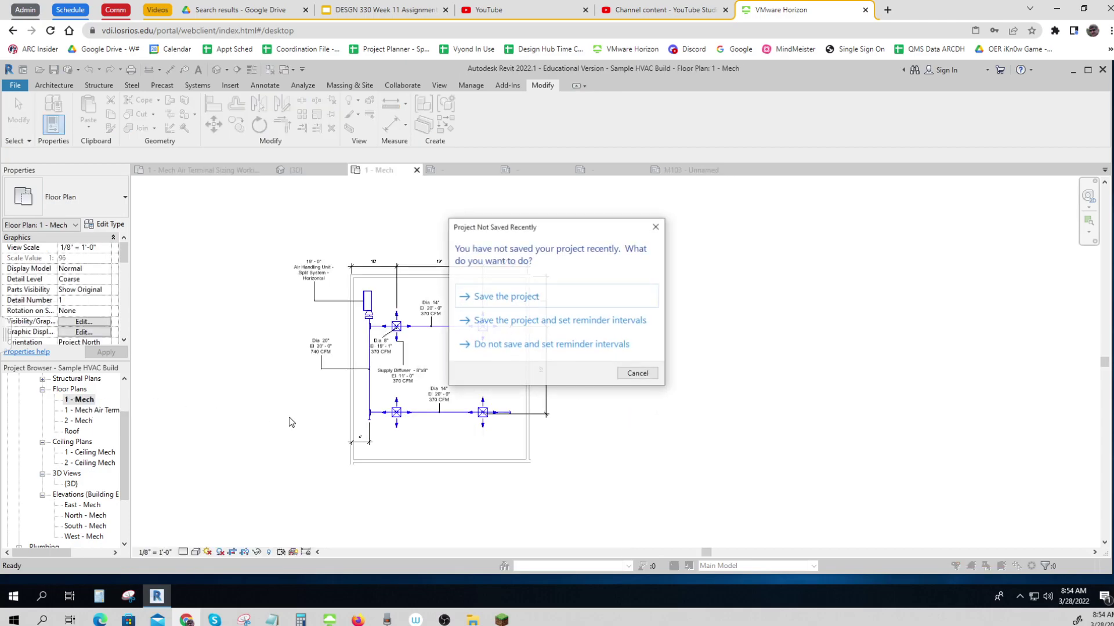
pyautogui.click(506, 297)
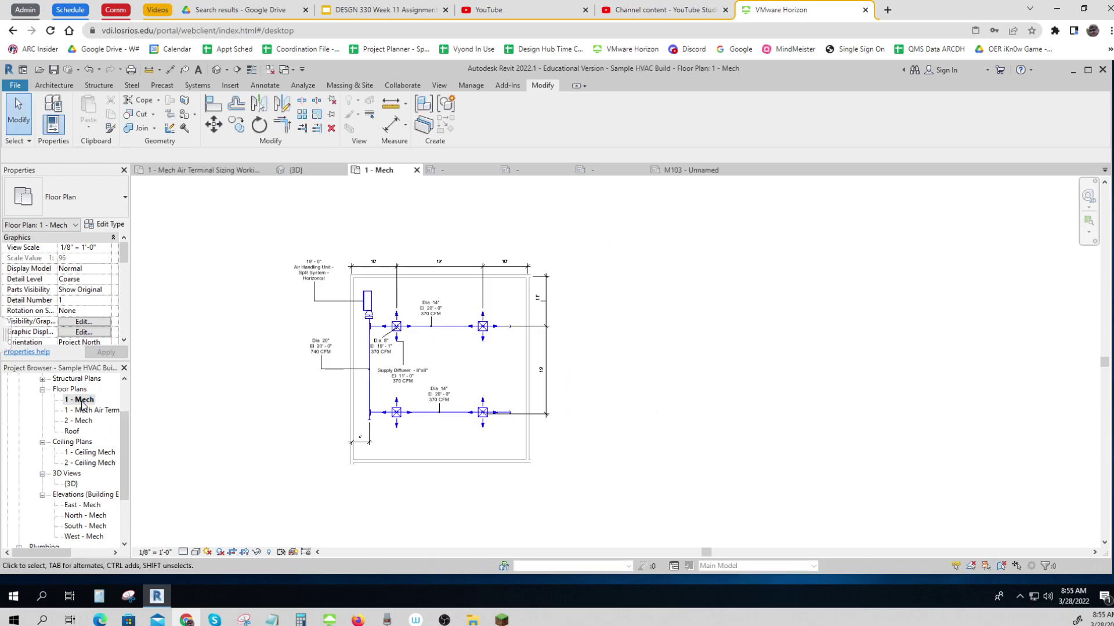
pyautogui.rightClick(83, 402)
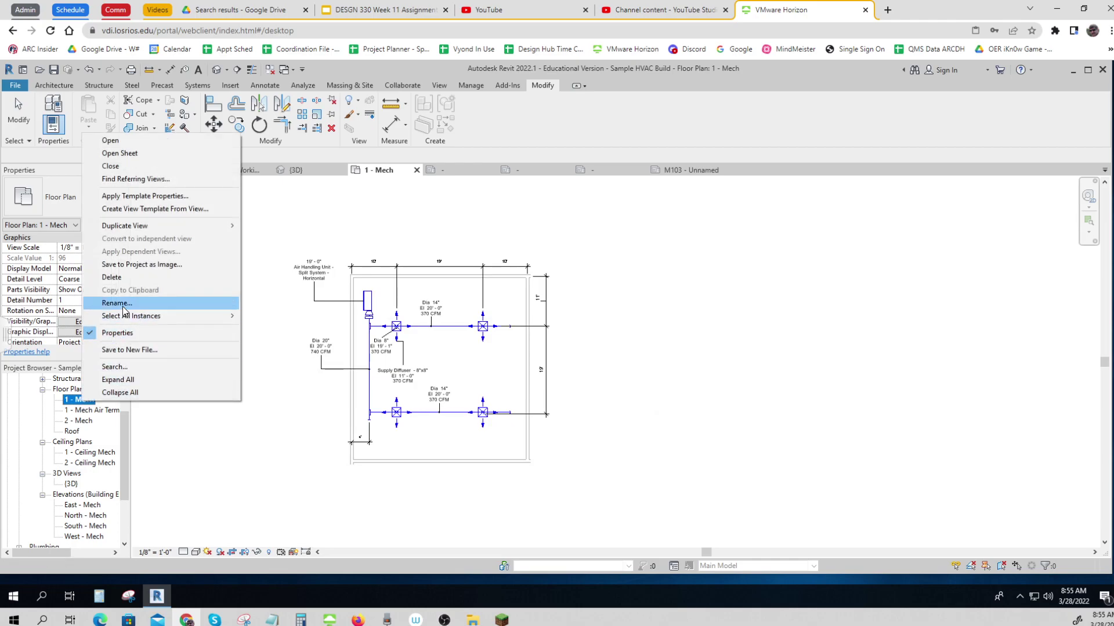
pyautogui.click(117, 303)
pyautogui.click(95, 400)
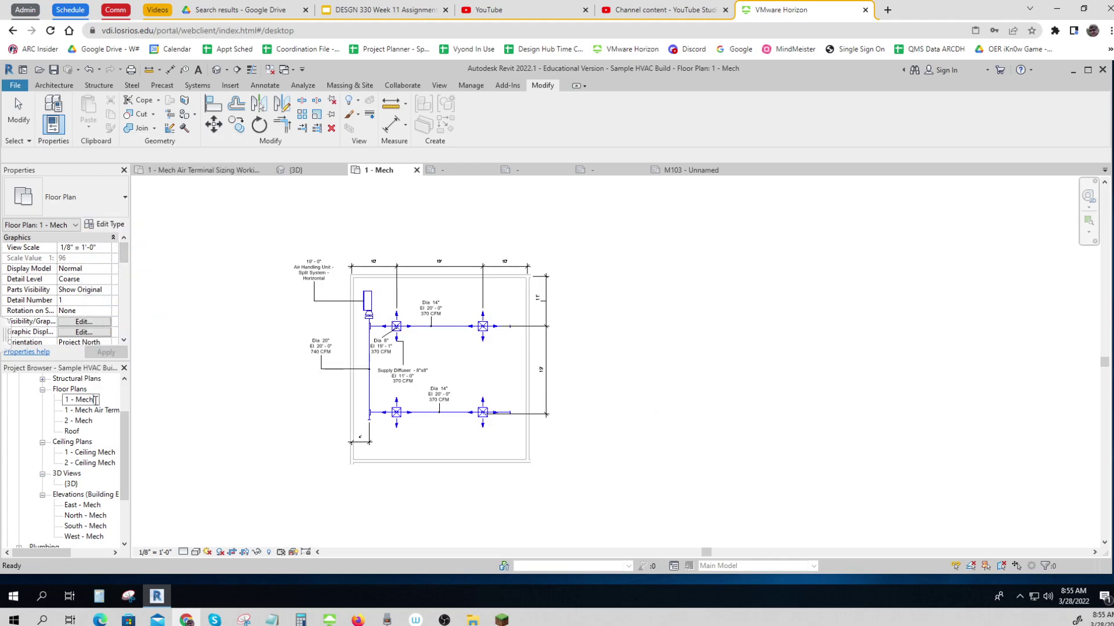
pyautogui.write('- lobby')
# - Commit the 1 - Mech - Lobby name and briefly show, then hide, the crop region
pyautogui.click(234, 424)
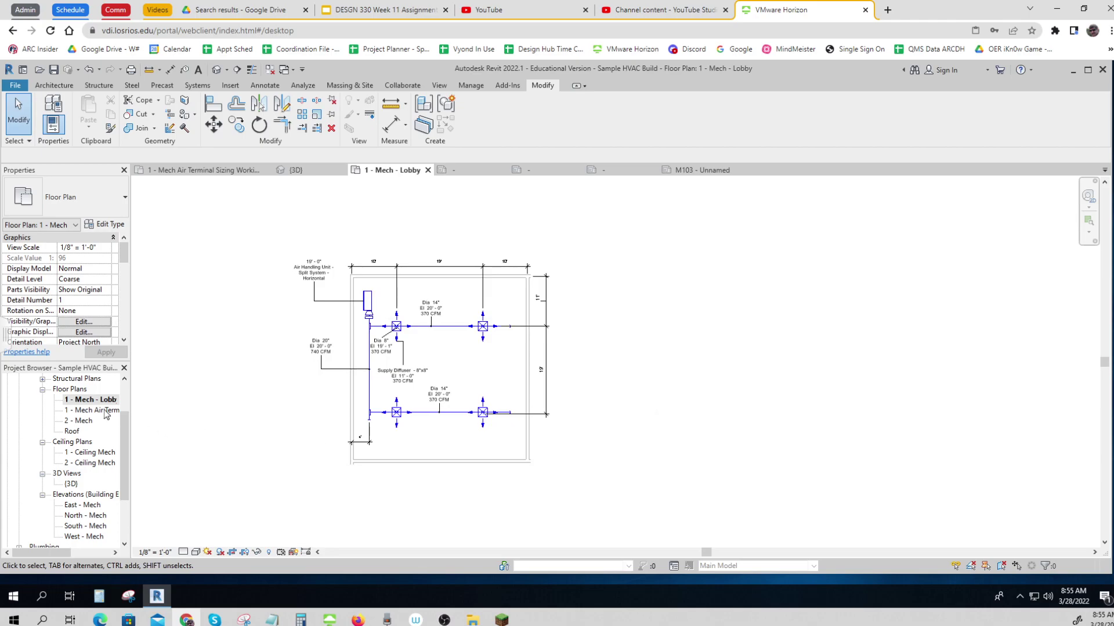
pyautogui.click(90, 400)
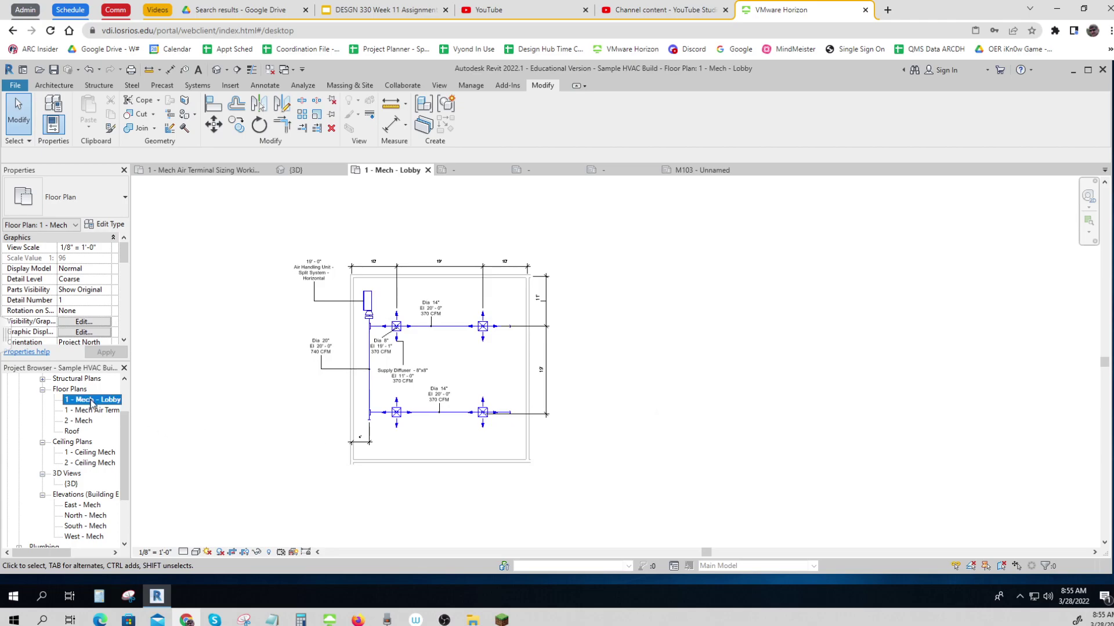
pyautogui.click(247, 552)
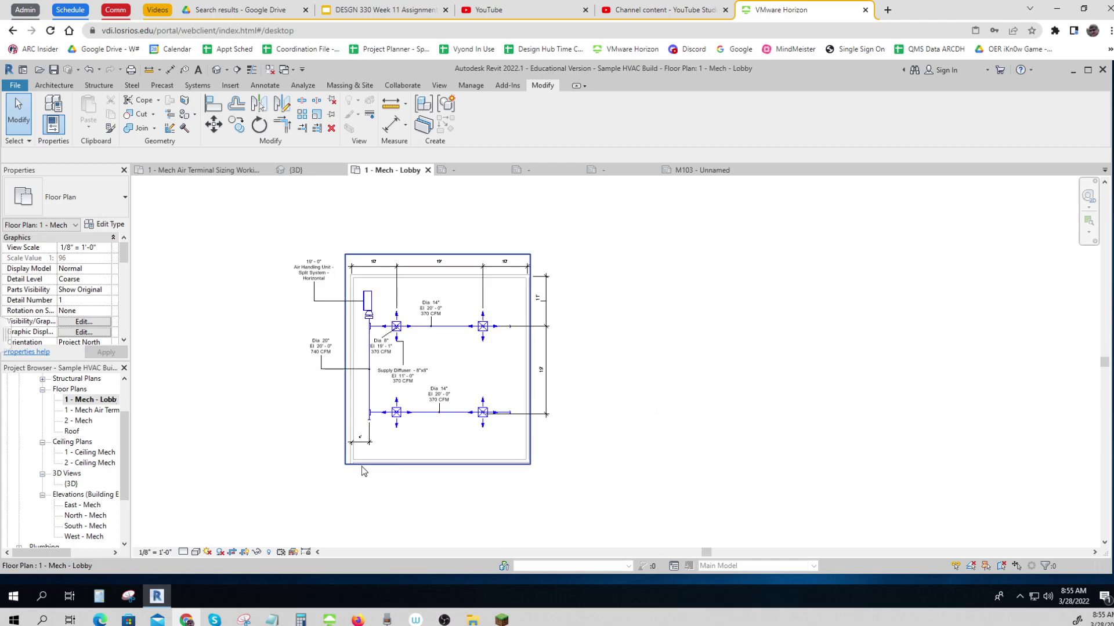
pyautogui.scroll(3, 362, 465)
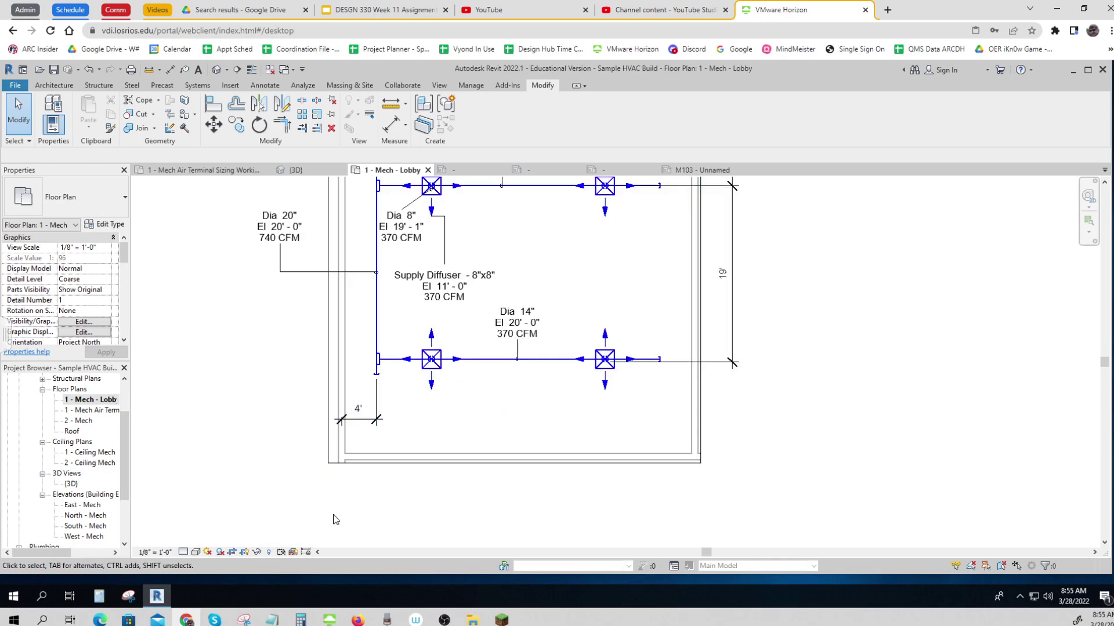
pyautogui.scroll(-1, 336, 520)
pyautogui.click(245, 552)
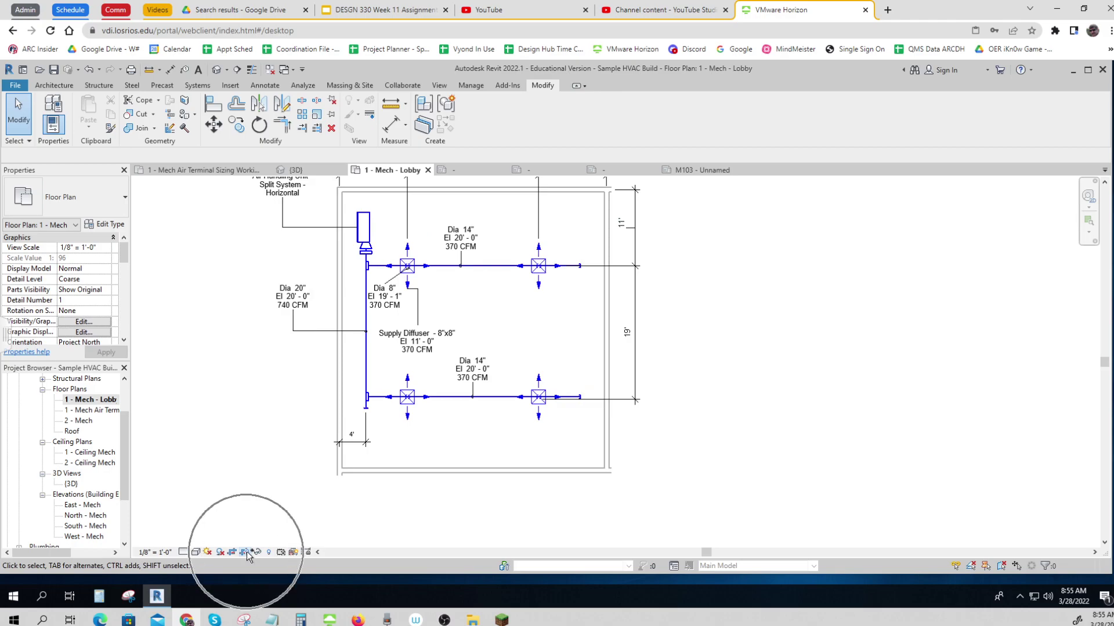
# - Pick the 10' duct dimension and Tab through its 10', 19', 10' segments
pyautogui.scroll(-1, 304, 489)
pyautogui.scroll(2, 334, 274)
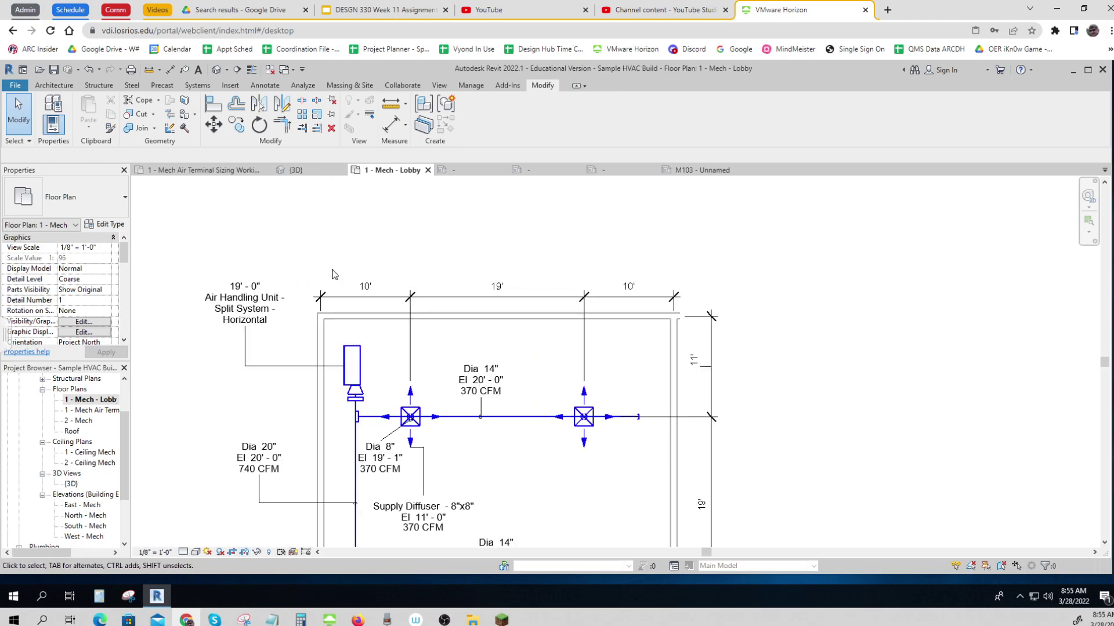
pyautogui.click(366, 294)
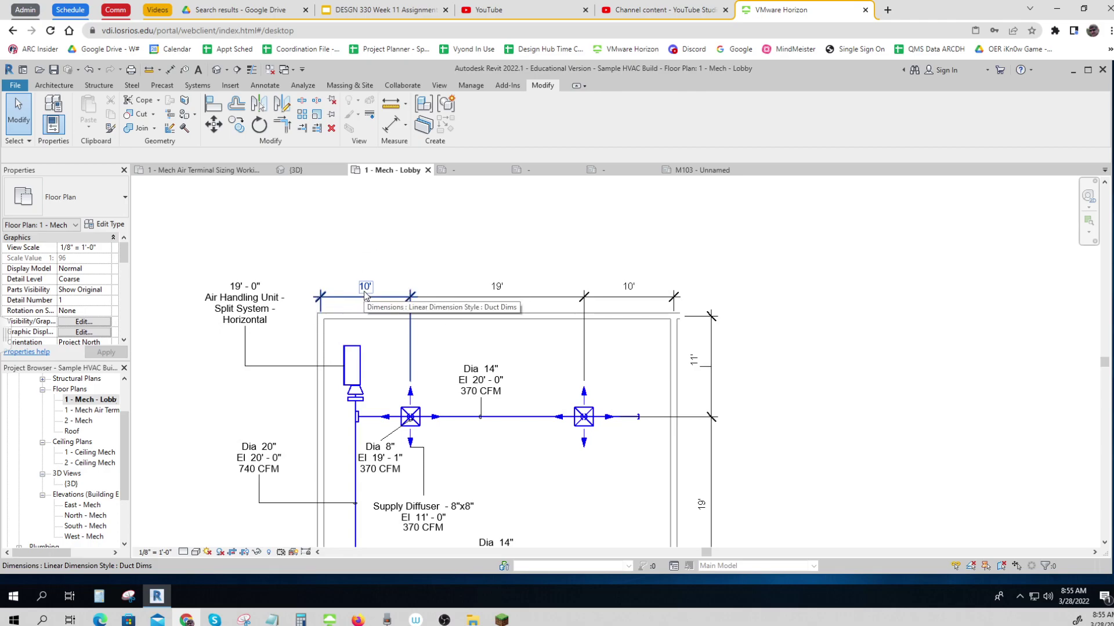
pyautogui.press('Tab')
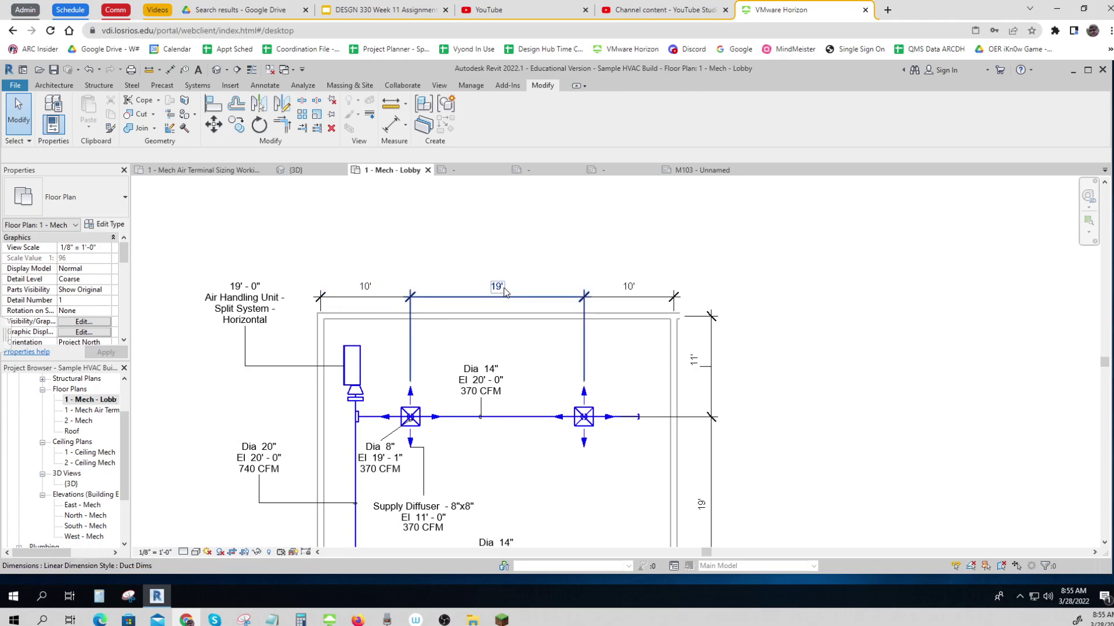
# - Set the Duct Dims type's units to Feet, 0 decimal places, with the ' symbol
pyautogui.click(367, 290)
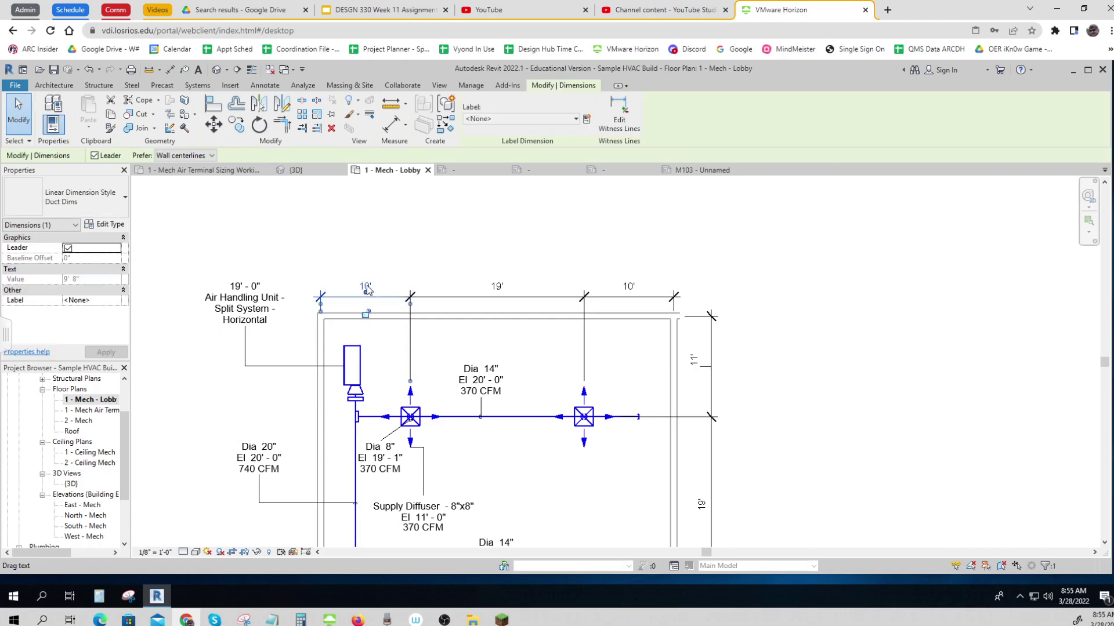
pyautogui.click(110, 226)
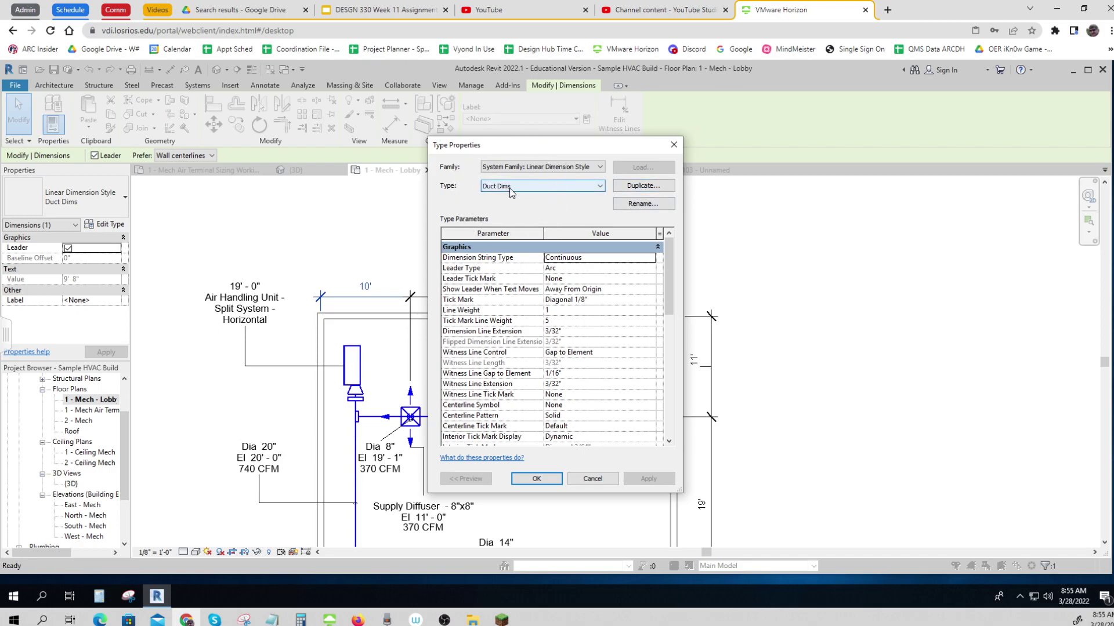
pyautogui.moveTo(669, 263); pyautogui.dragTo(666, 367)
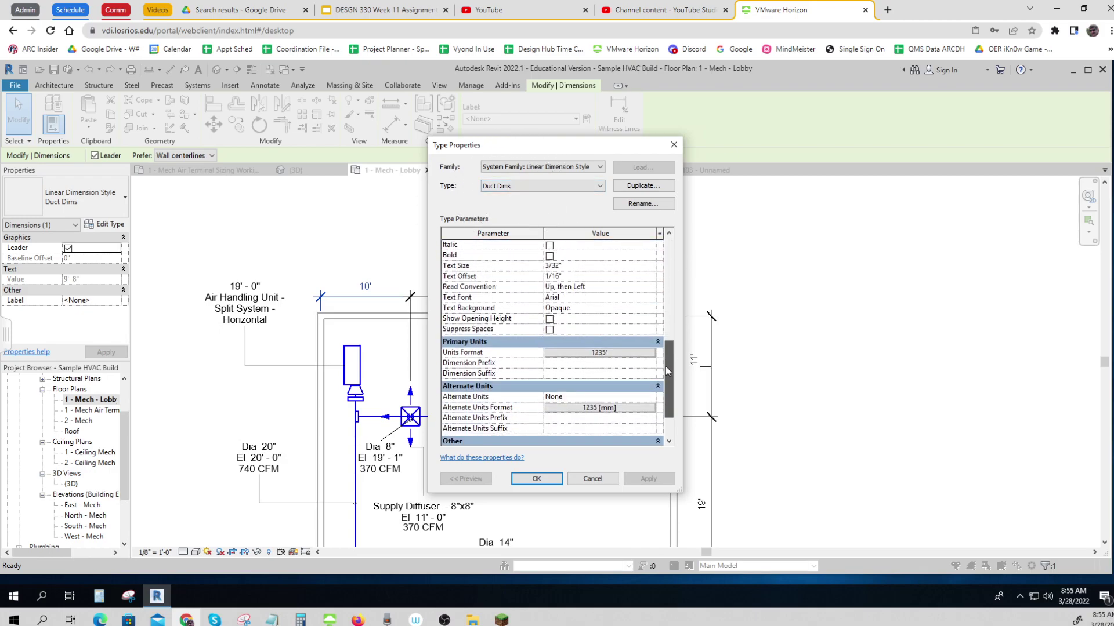
pyautogui.click(581, 352)
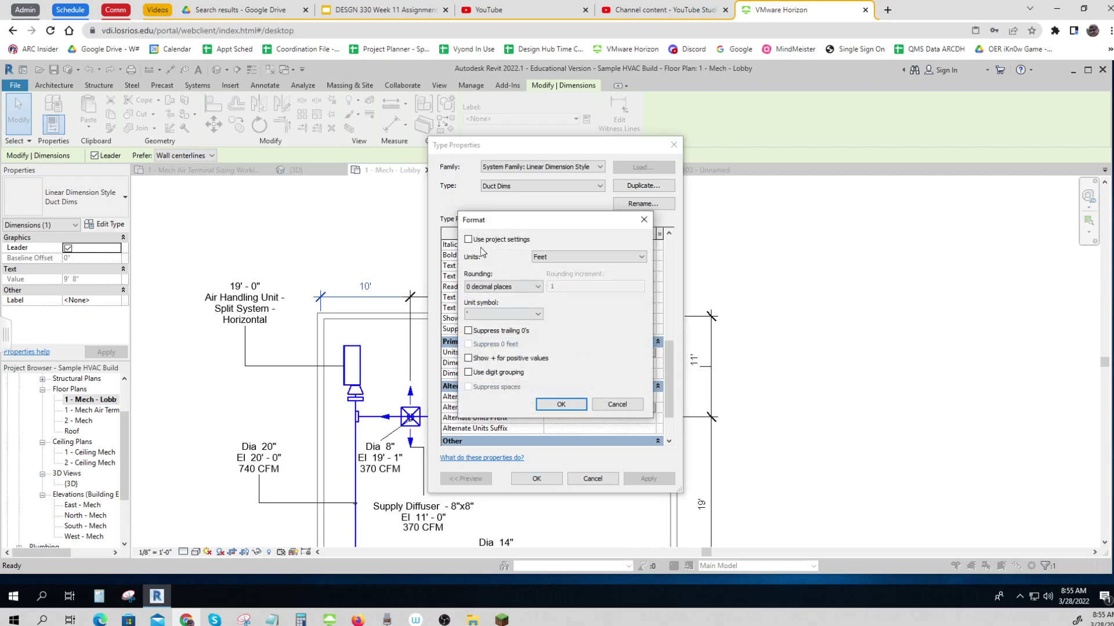
pyautogui.click(555, 258)
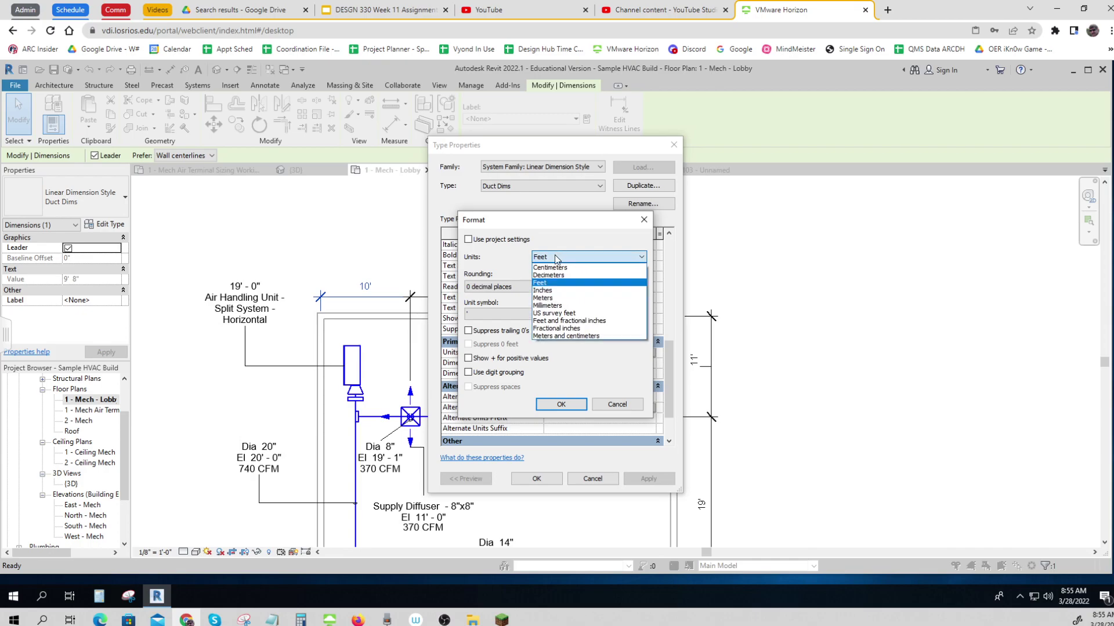
pyautogui.click(513, 271)
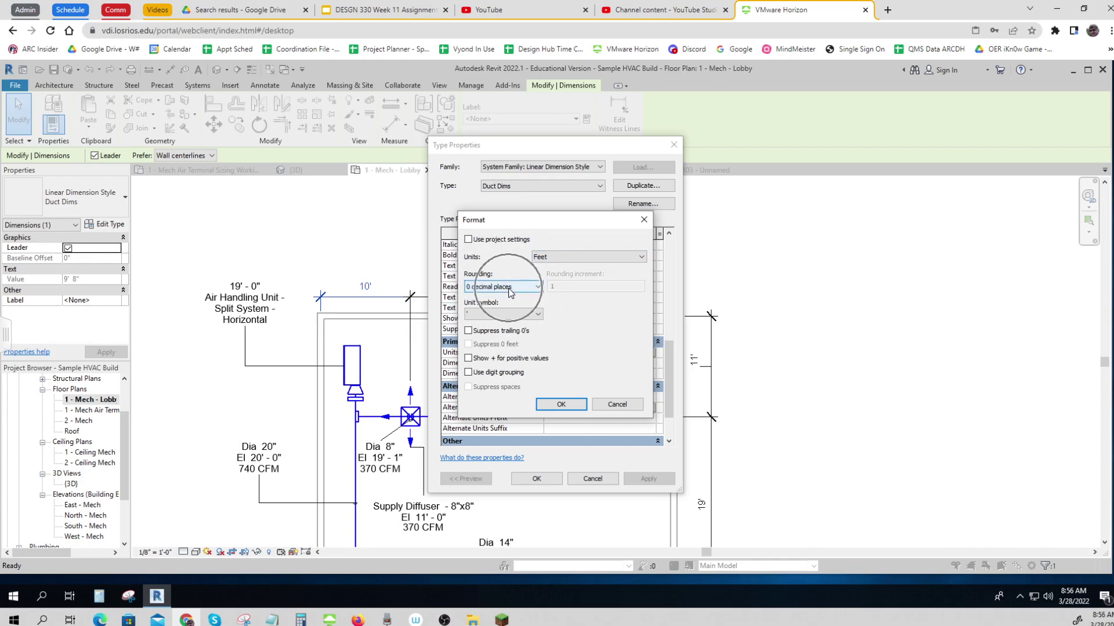
pyautogui.click(538, 314)
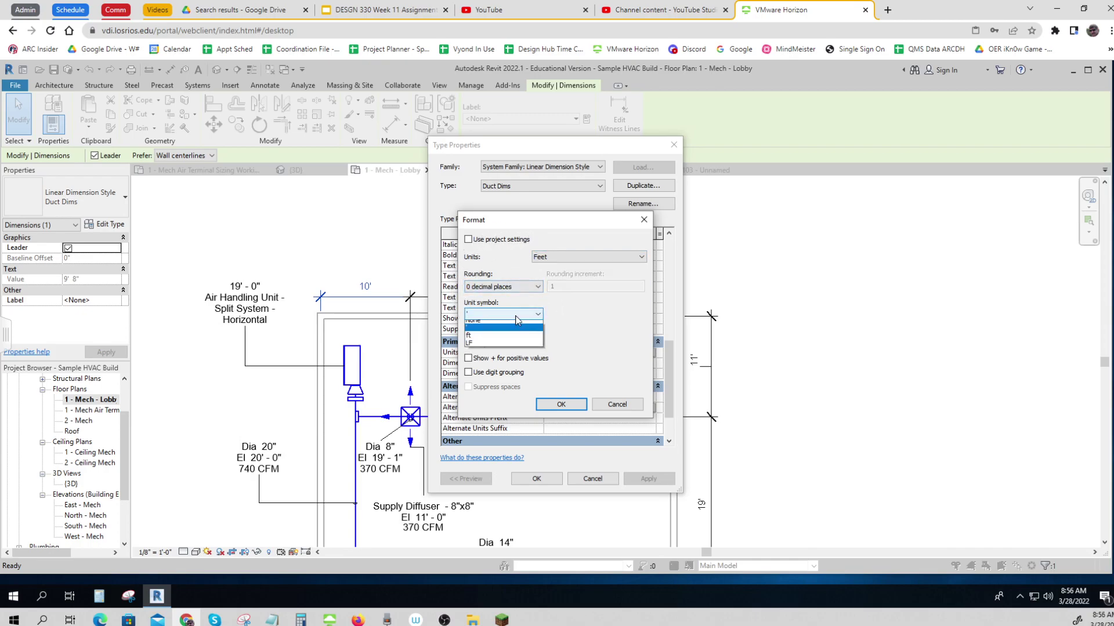
pyautogui.click(491, 332)
pyautogui.click(552, 403)
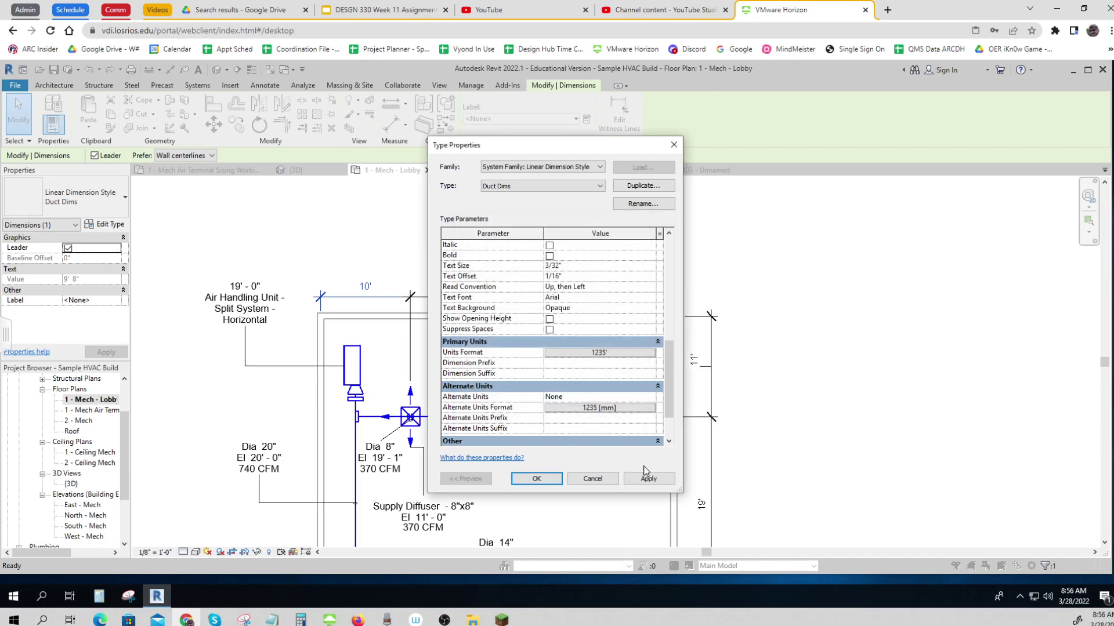
pyautogui.click(646, 477)
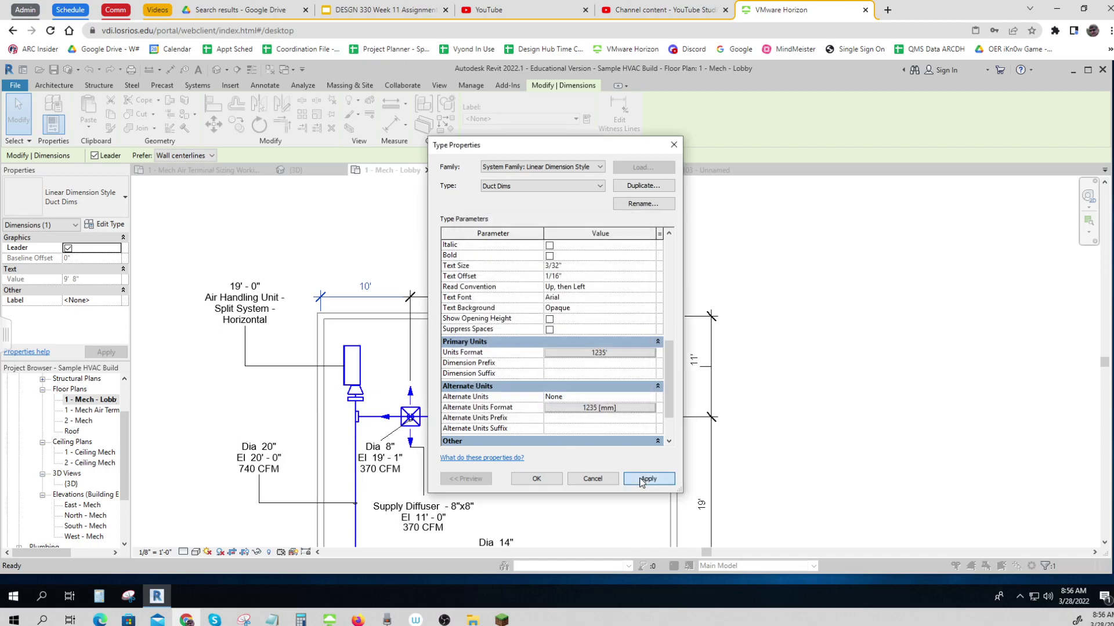
pyautogui.click(538, 479)
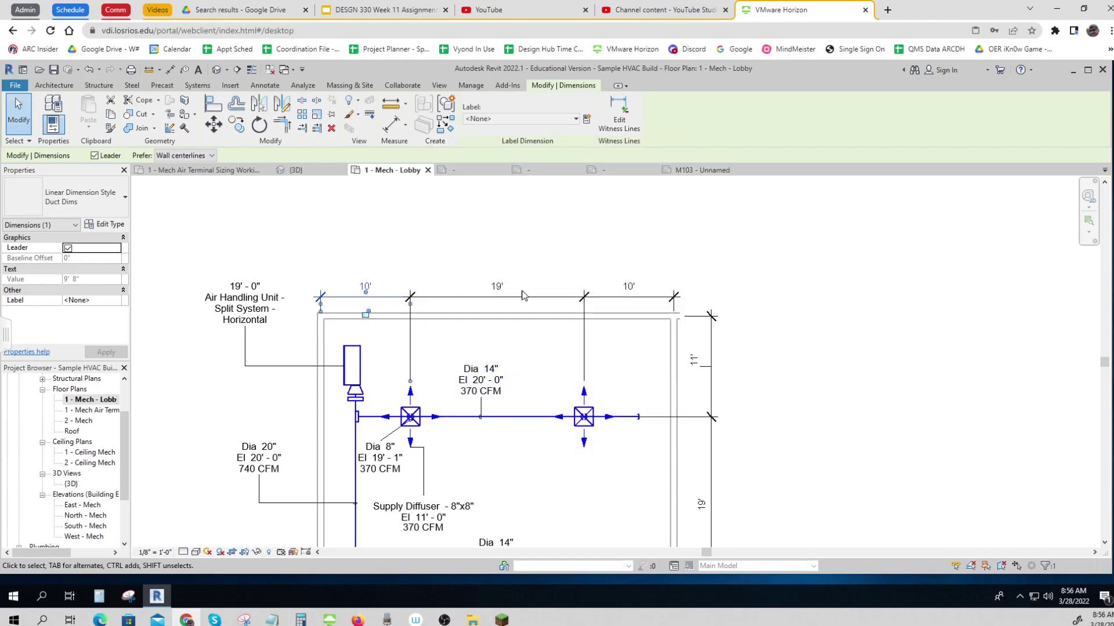
pyautogui.scroll(-1, 739, 396)
pyautogui.scroll(-1, 738, 397)
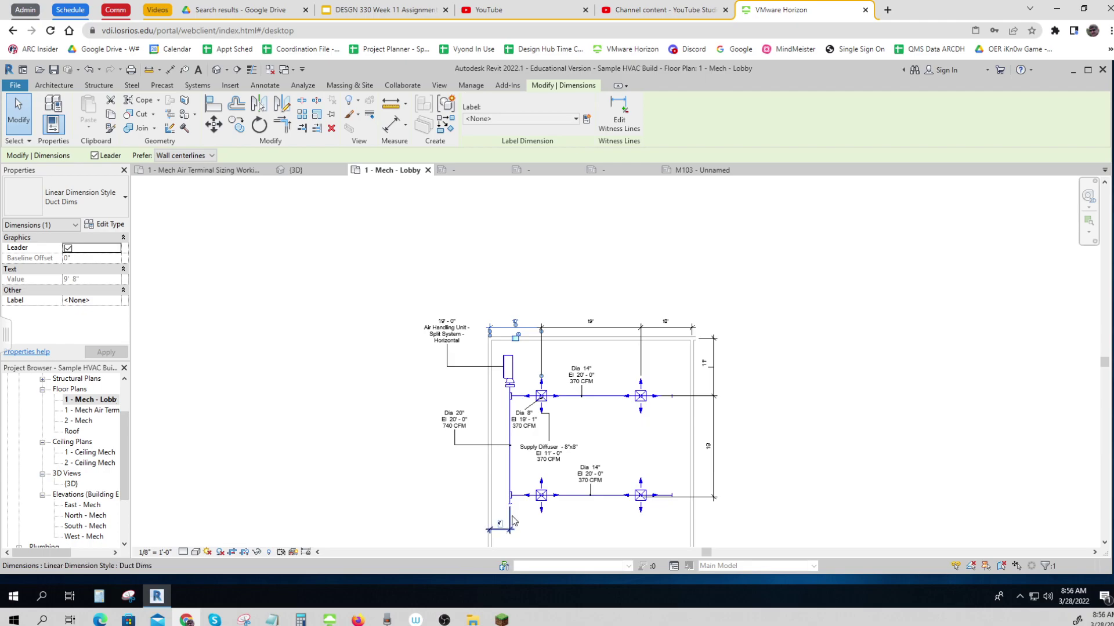
# - Try Medium and Fine detail levels, then leave the lobby plan at Coarse
pyautogui.click(853, 367)
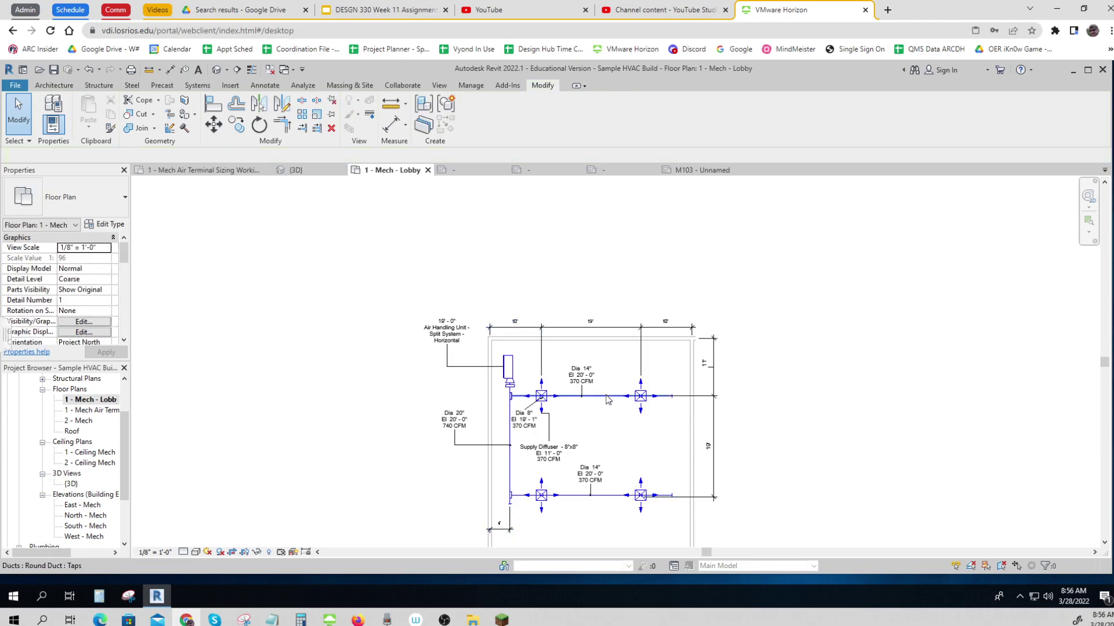
pyautogui.press('ctrl')
pyautogui.press('ctrl')
pyautogui.click(183, 552)
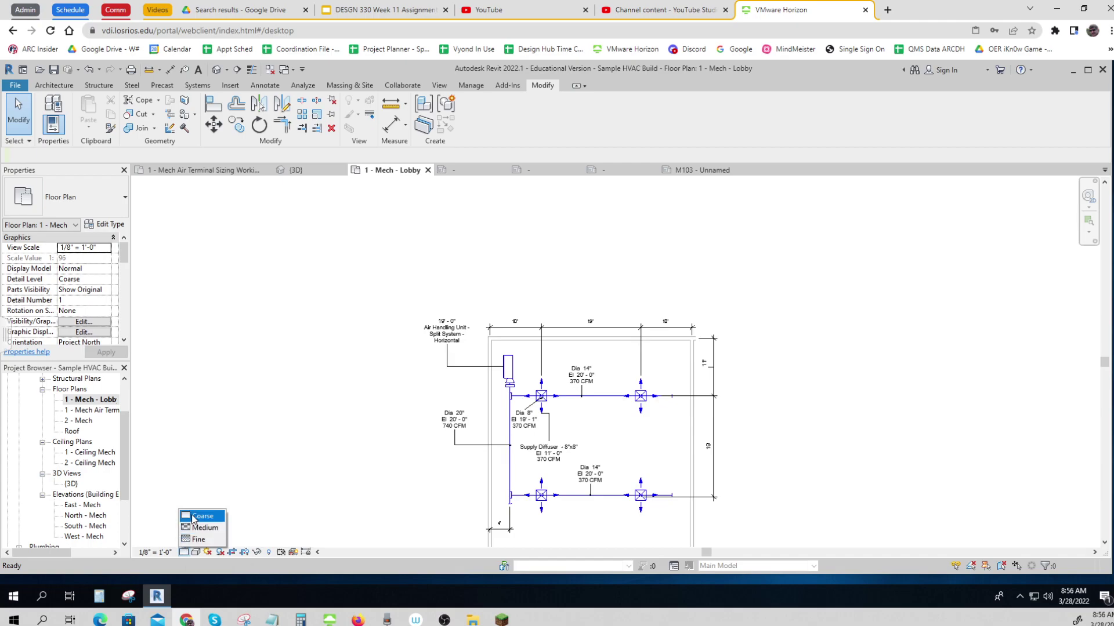
pyautogui.press('ctrl')
pyautogui.click(210, 528)
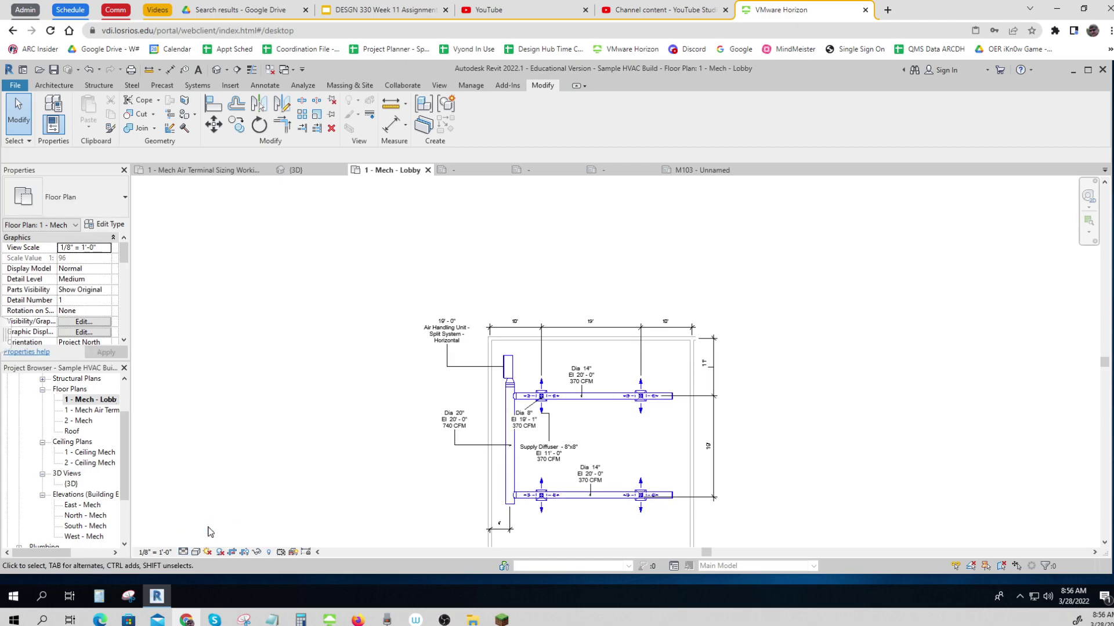
pyautogui.click(183, 553)
pyautogui.click(197, 540)
pyautogui.click(184, 552)
pyautogui.click(208, 518)
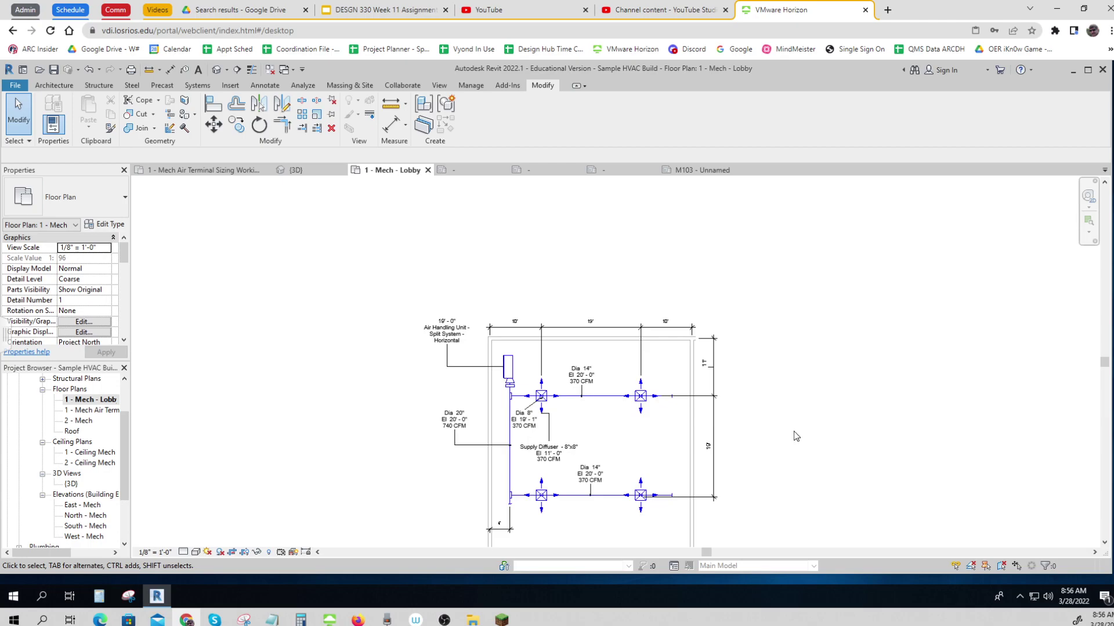
pyautogui.scroll(3, 620, 394)
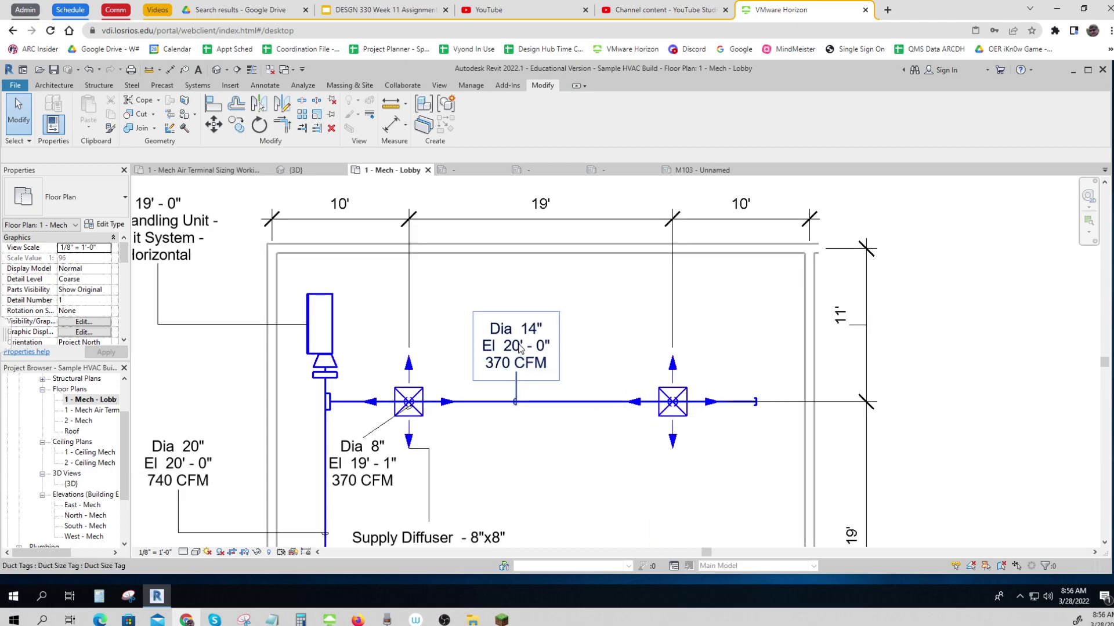
# - Open the Duct Size Tag family and bring up Edit Label for its label
pyautogui.doubleClick(522, 348)
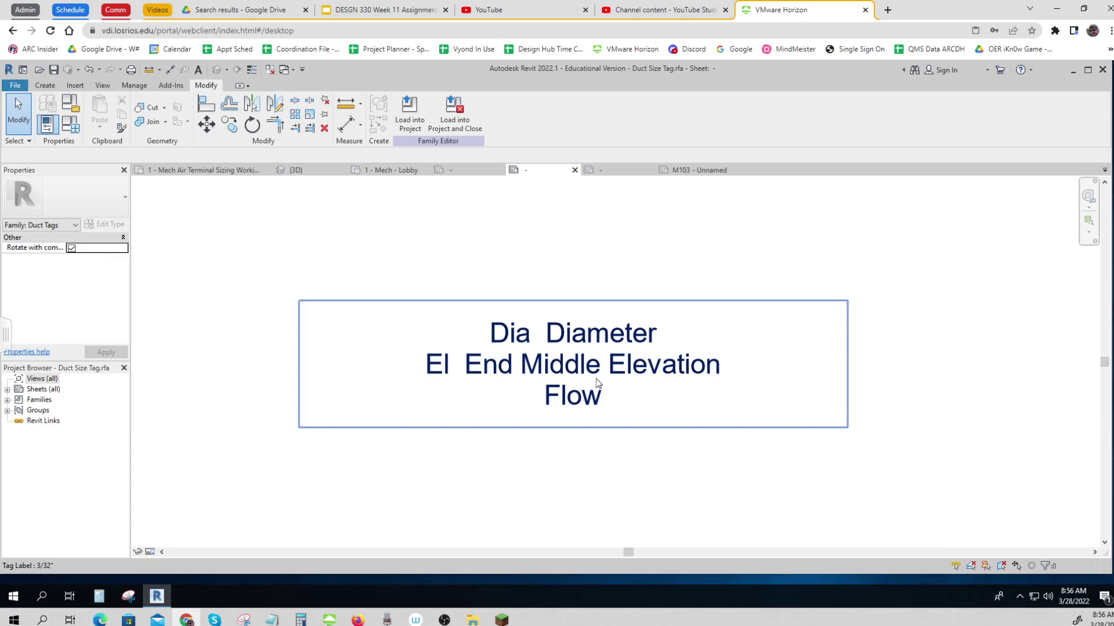
pyautogui.click(591, 341)
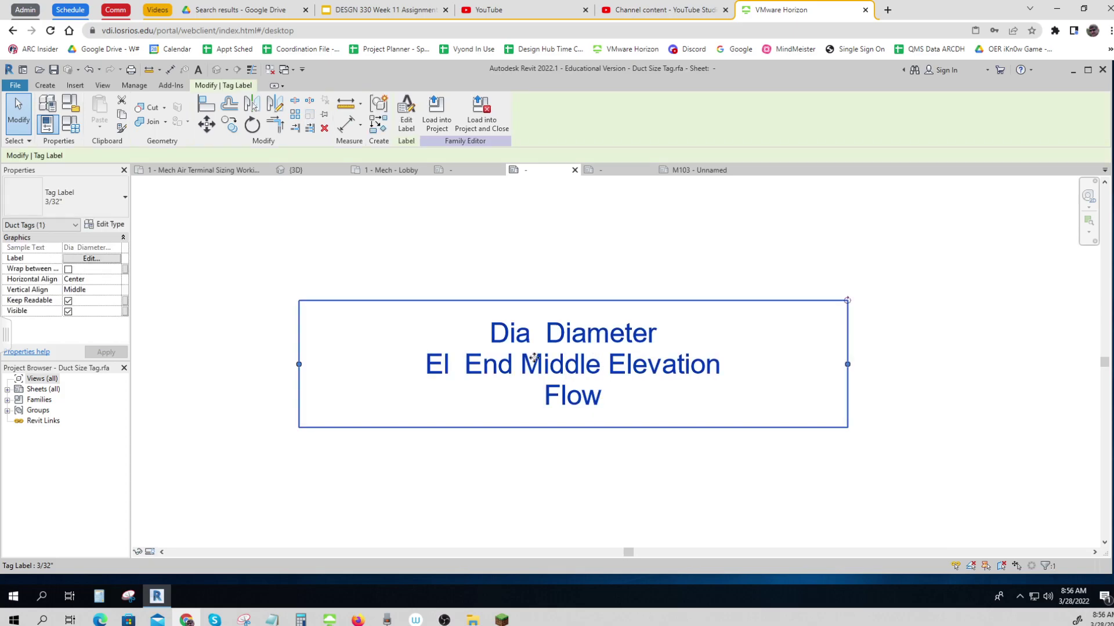
pyautogui.click(92, 258)
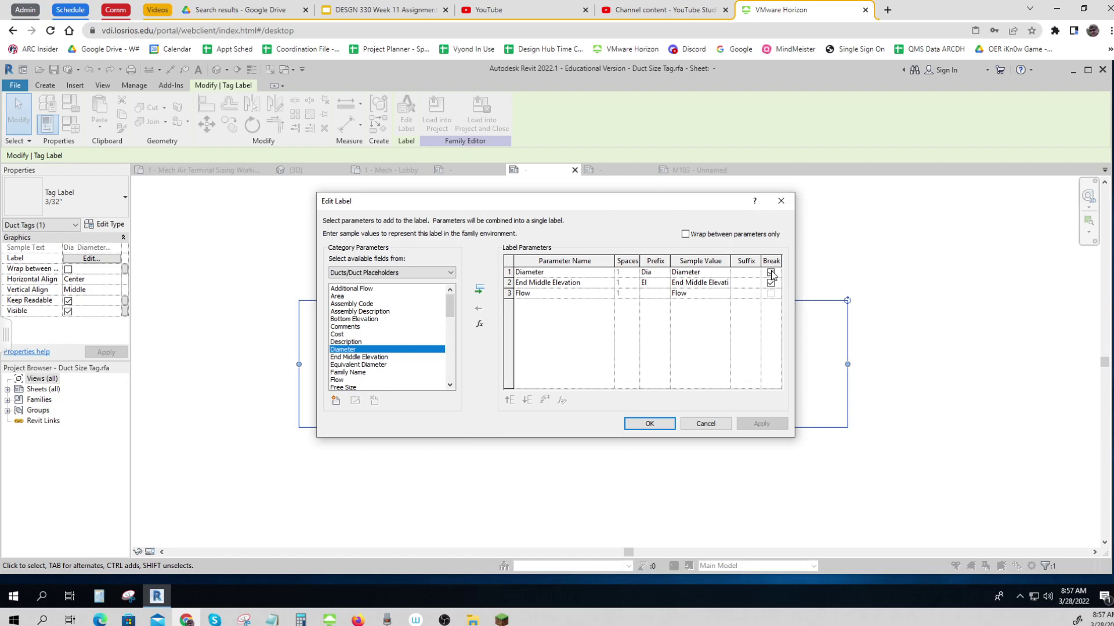
pyautogui.moveTo(673, 201); pyautogui.dragTo(452, 414)
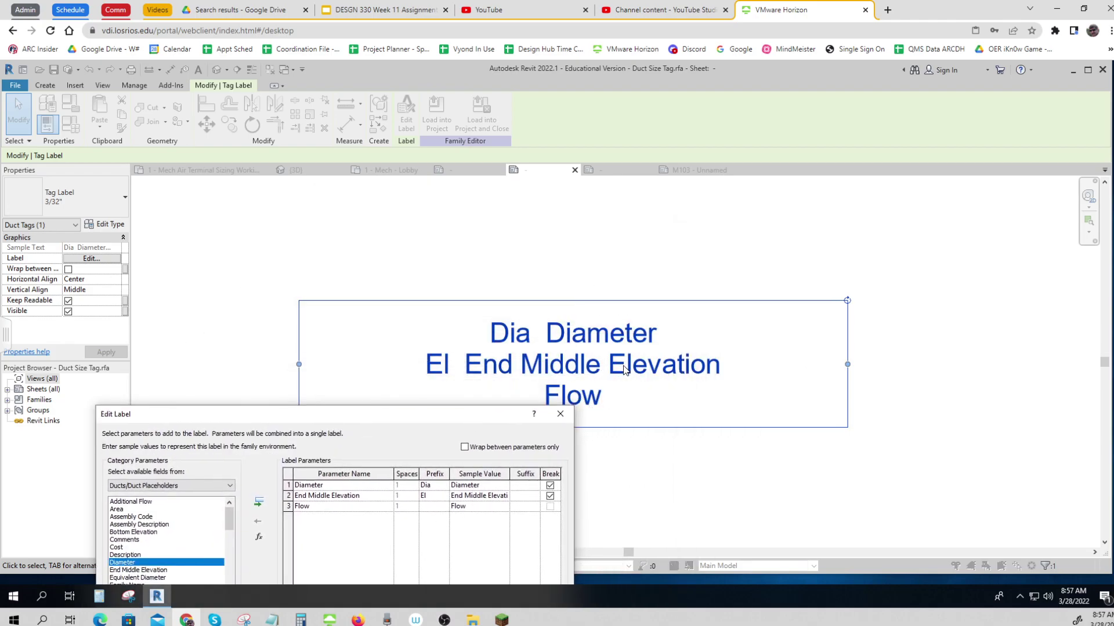
pyautogui.moveTo(453, 420); pyautogui.dragTo(670, 224)
# - Adjust the Dia and El line prefixes in the label and load the family into the project
pyautogui.click(650, 296)
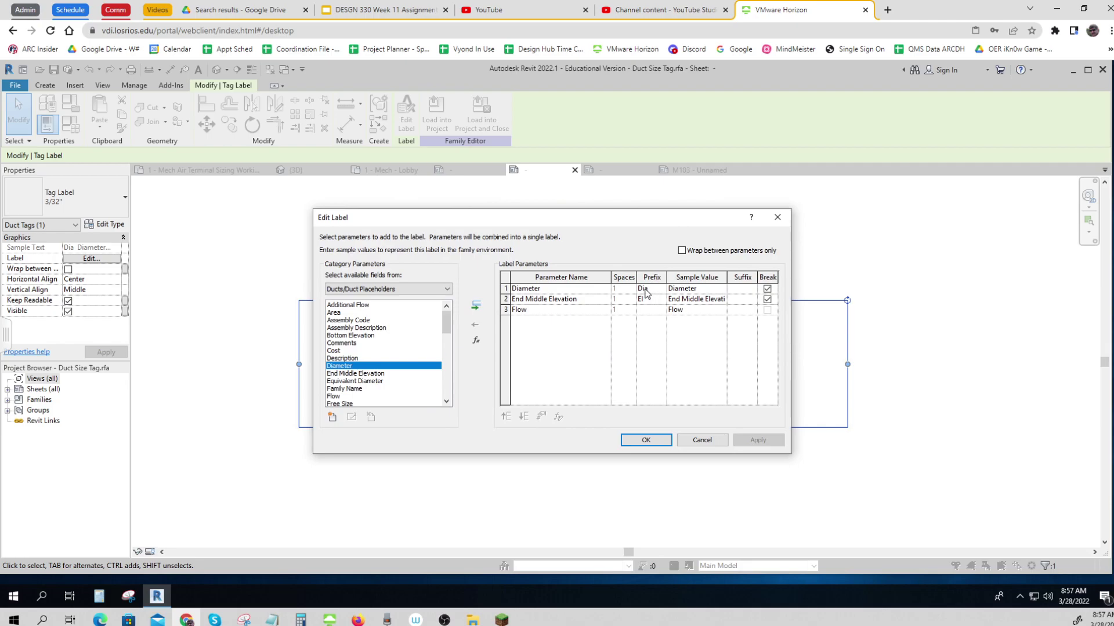
pyautogui.click(671, 292)
pyautogui.click(650, 290)
pyautogui.click(648, 301)
pyautogui.click(645, 440)
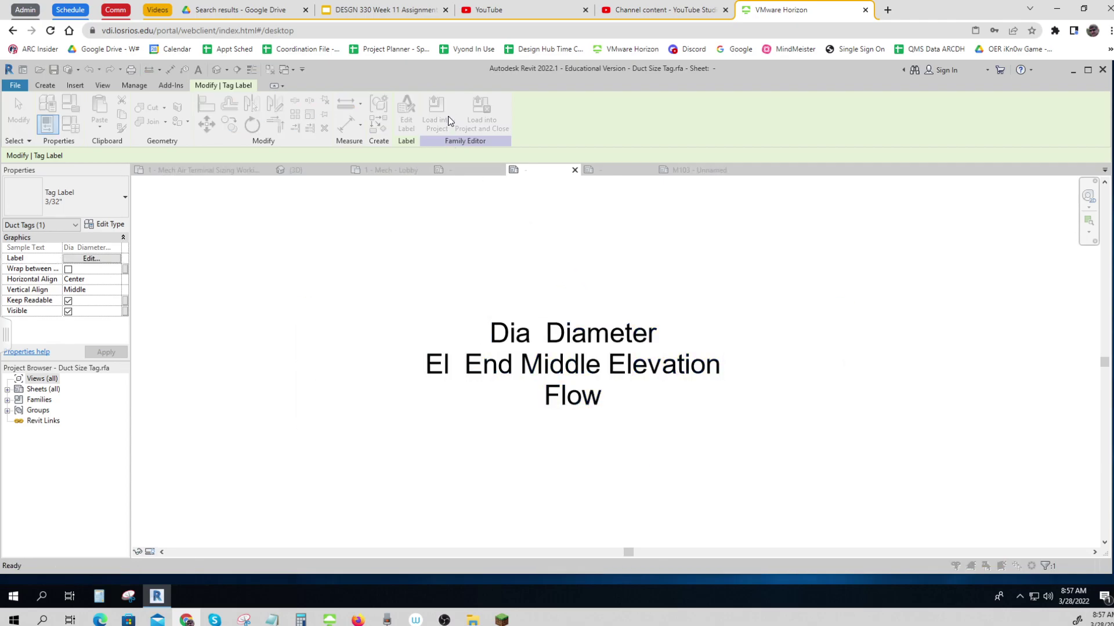
pyautogui.click(436, 116)
# - Confirm loading the tag family and select the Dia 14" duct tag
pyautogui.click(525, 413)
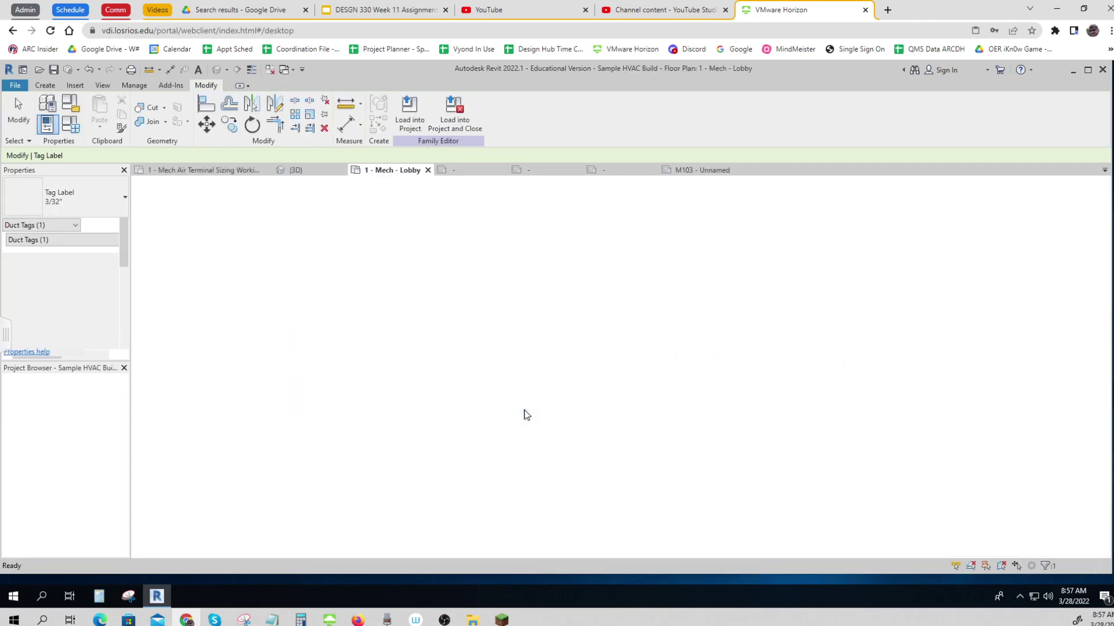
pyautogui.click(520, 357)
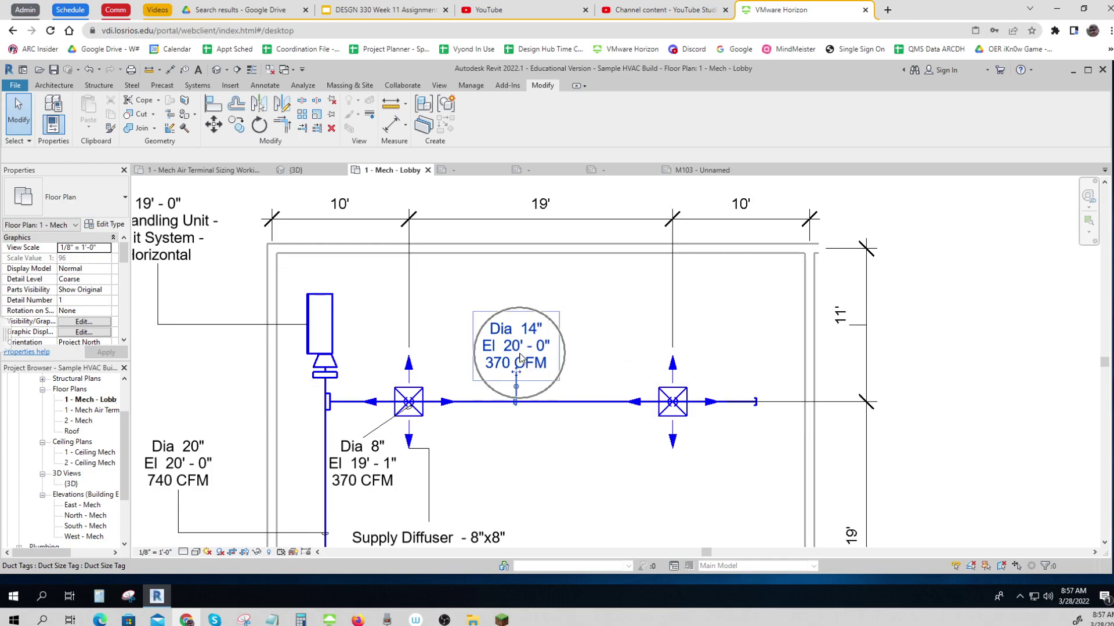
pyautogui.press('Escape')
pyautogui.scroll(-1, 582, 353)
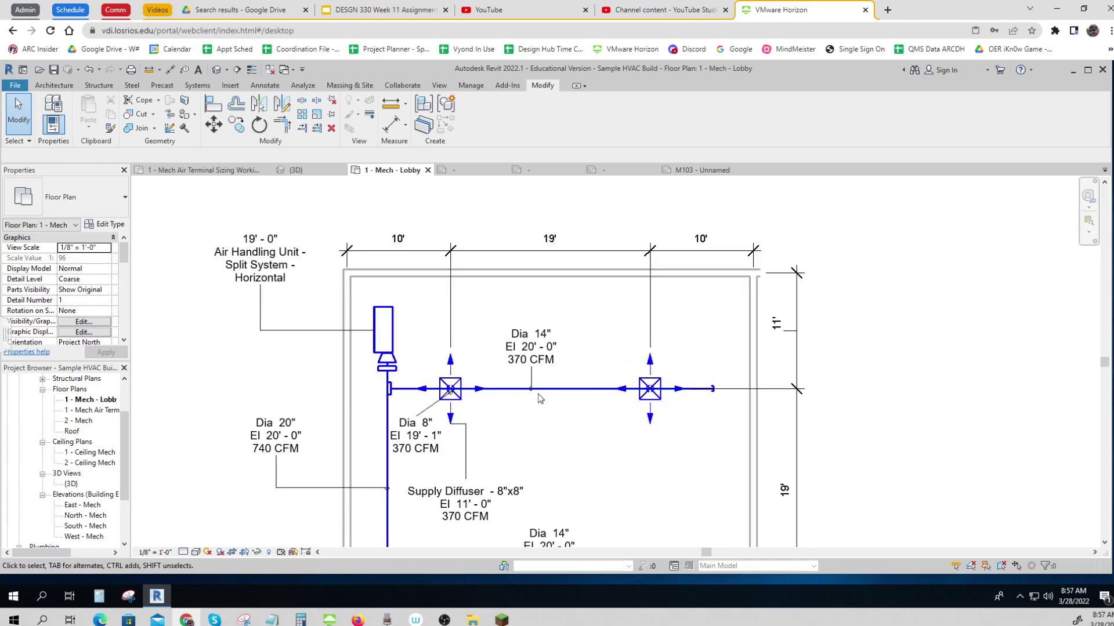
pyautogui.scroll(2, 538, 397)
pyautogui.click(527, 322)
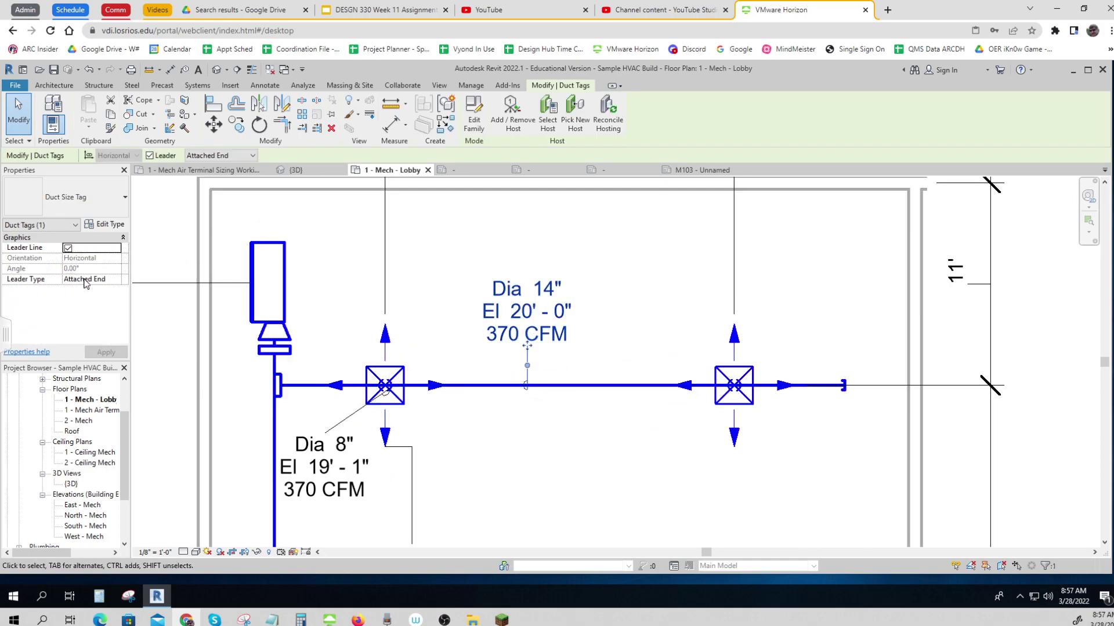
# - Change the duct tag type's leader arrowhead to Loop 1/8"
pyautogui.click(107, 228)
pyautogui.click(107, 230)
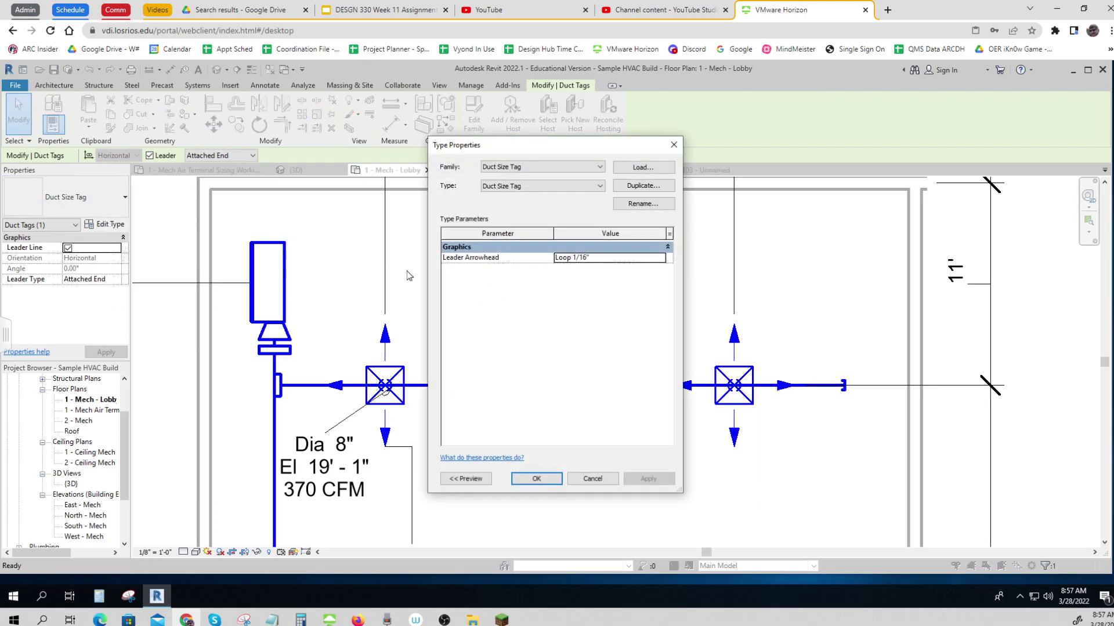
pyautogui.click(654, 262)
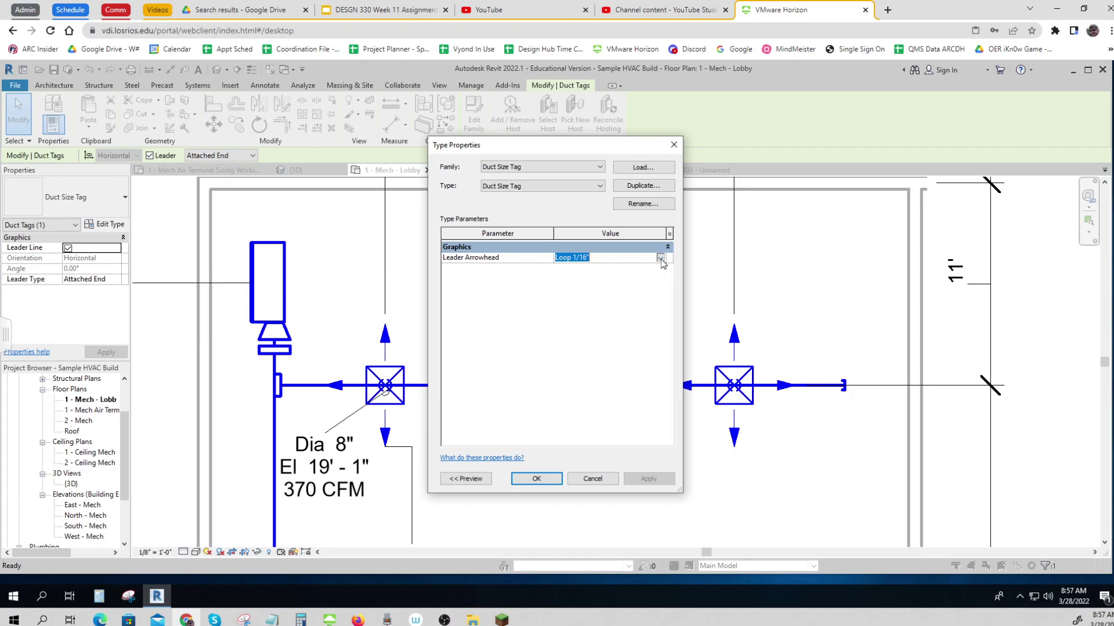
pyautogui.click(661, 258)
pyautogui.click(574, 303)
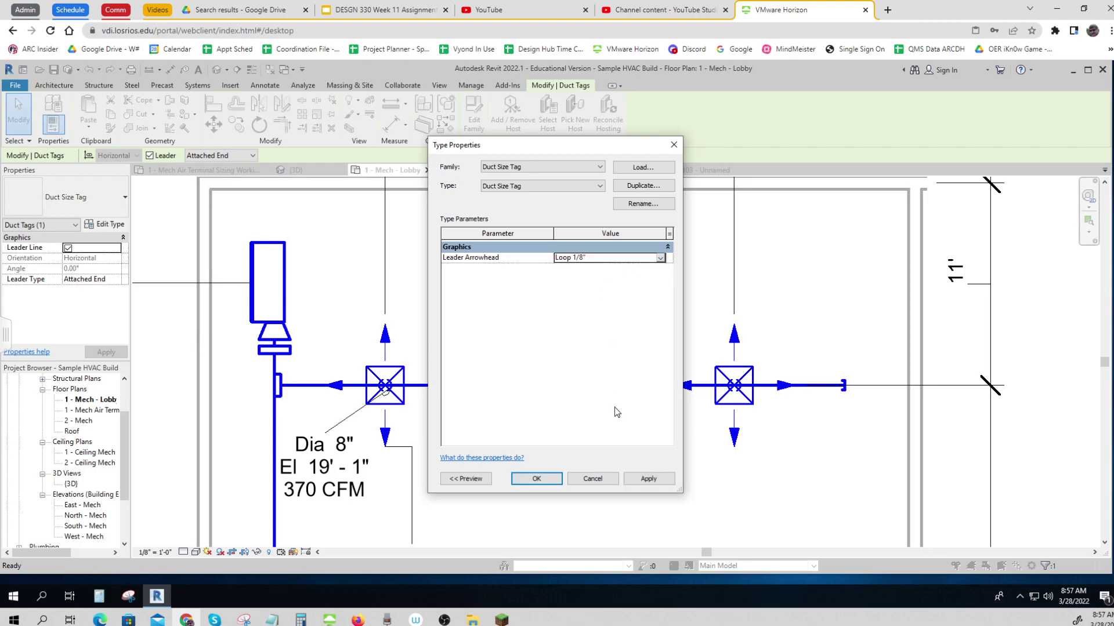
pyautogui.click(643, 479)
pyautogui.click(537, 479)
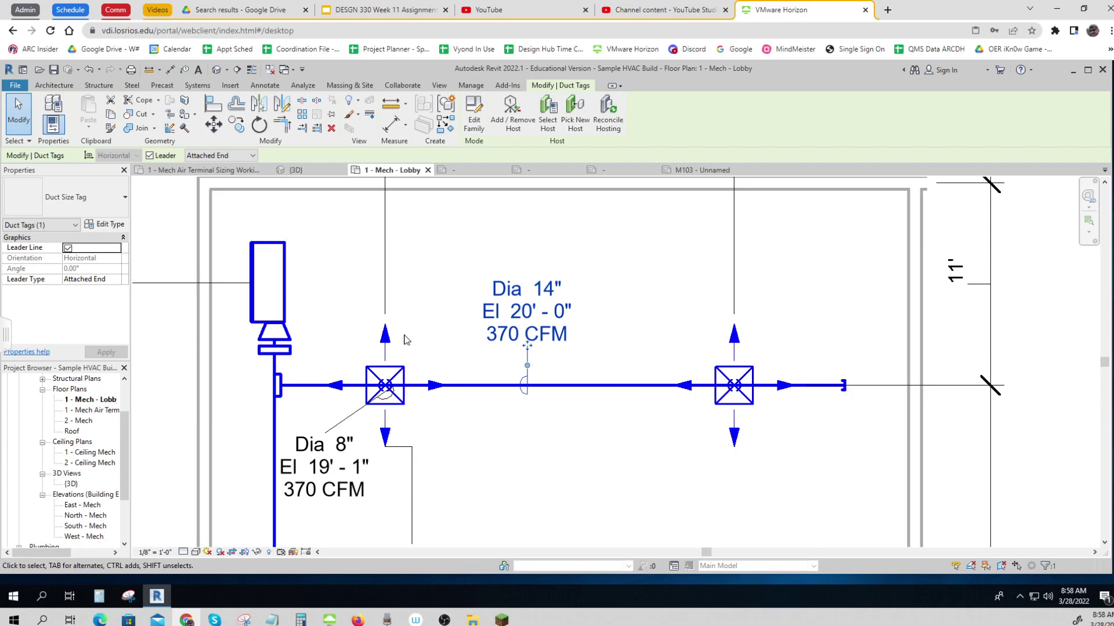
pyautogui.click(314, 388)
pyautogui.scroll(-2, 314, 388)
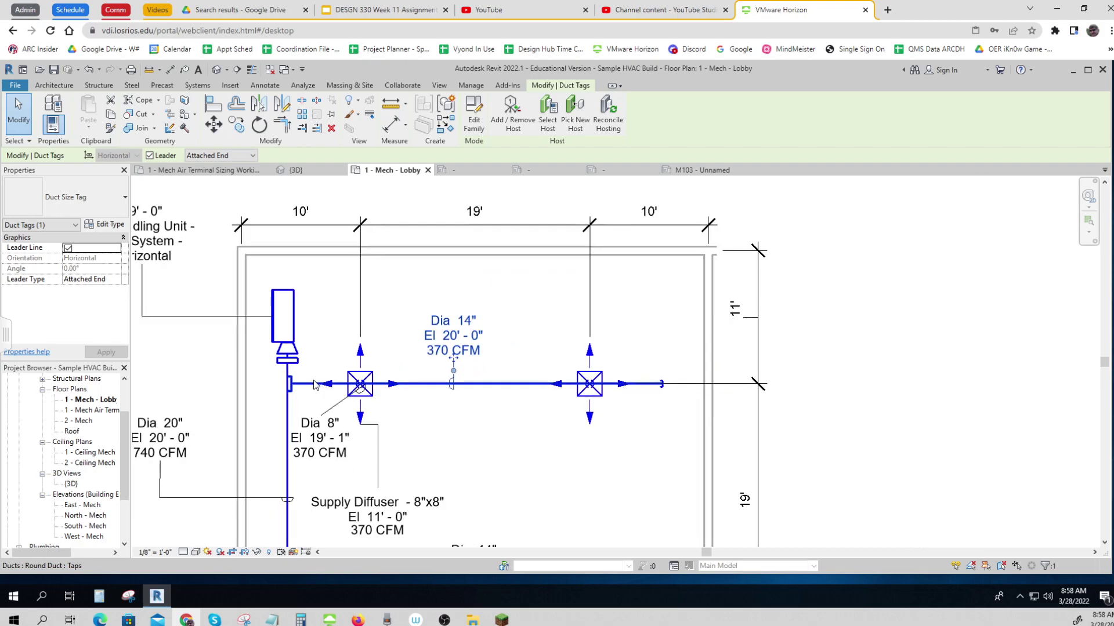
pyautogui.scroll(-1, 442, 369)
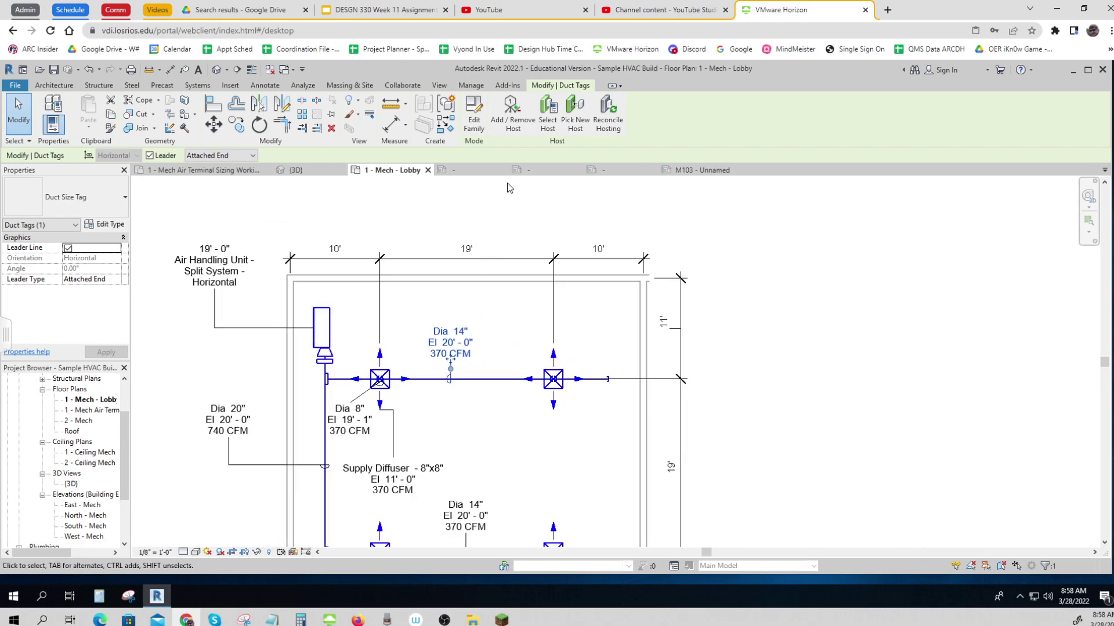
pyautogui.click(264, 87)
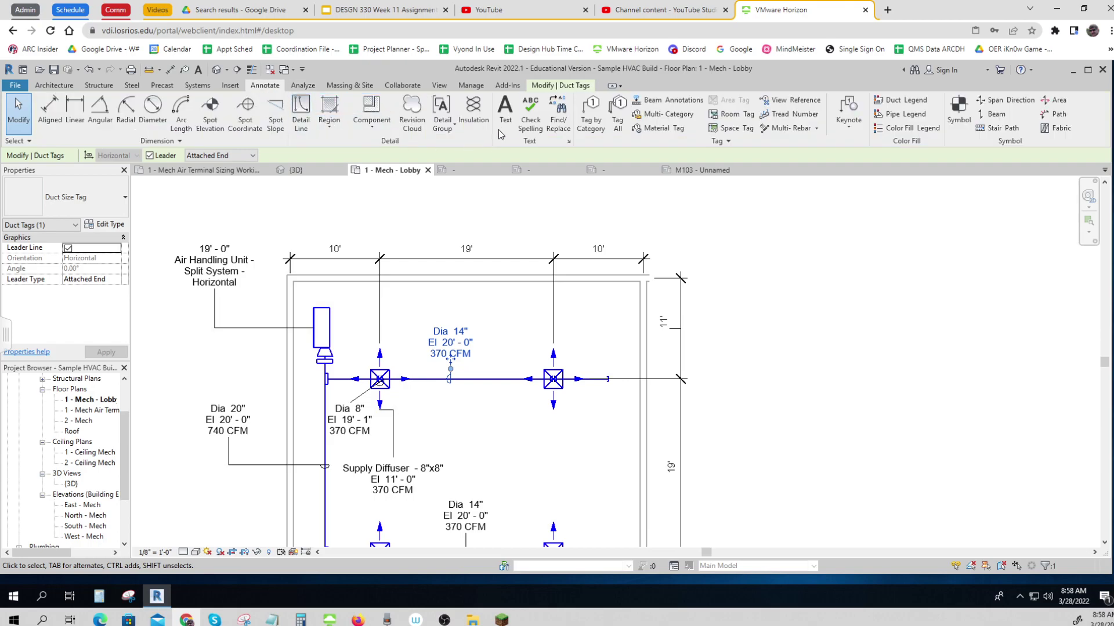
# - Tag the main duct leaving the air handler by category and move the tag above it
pyautogui.click(591, 116)
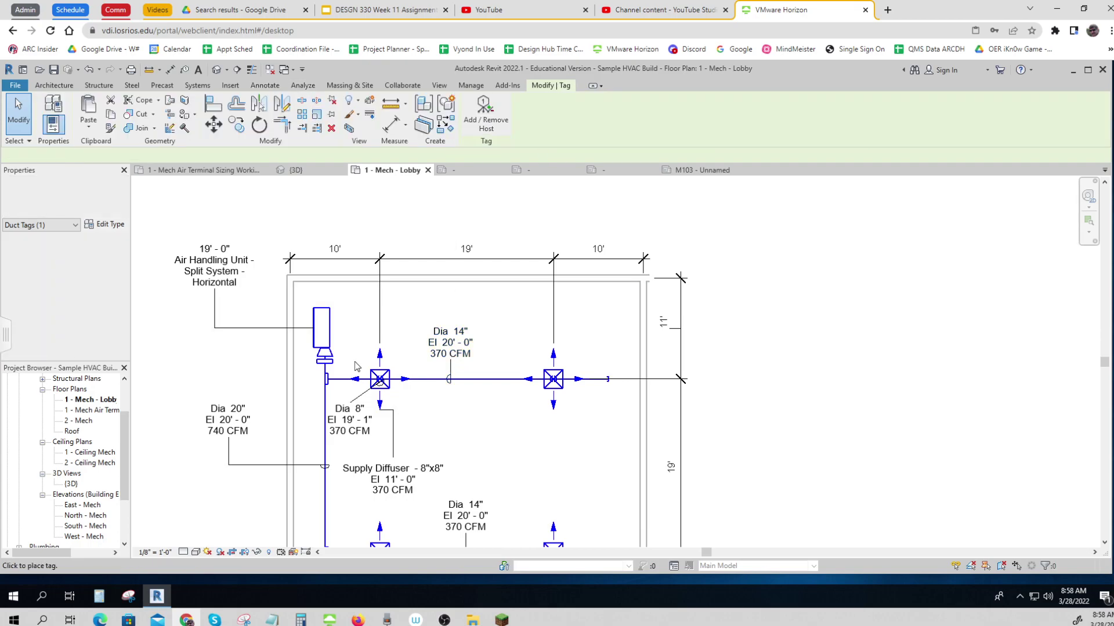
pyautogui.click(346, 365)
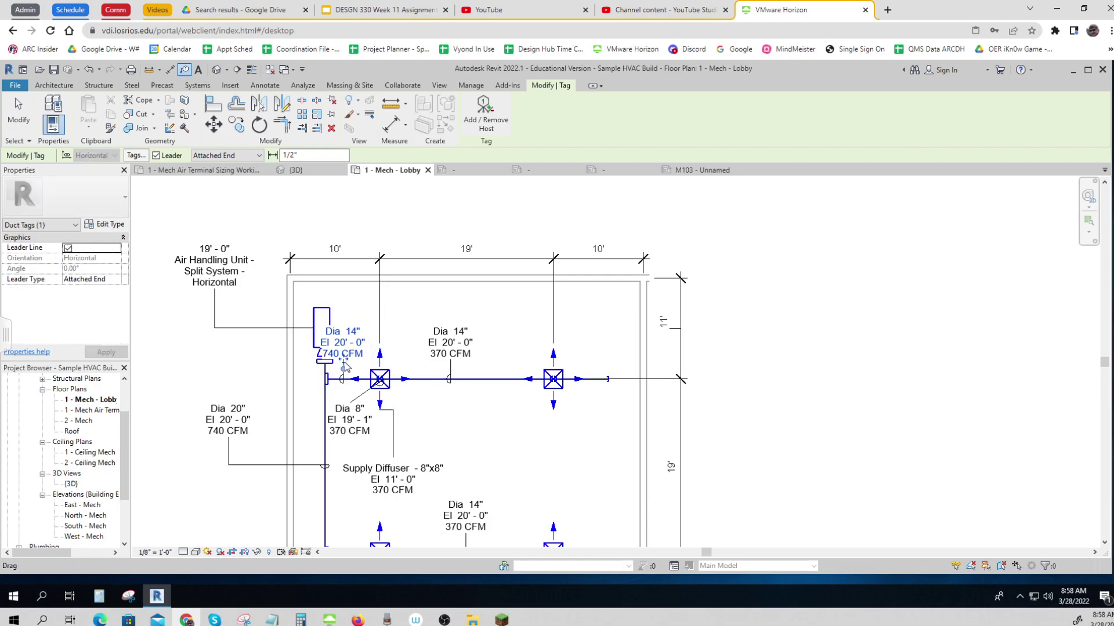
pyautogui.moveTo(347, 365); pyautogui.dragTo(359, 323)
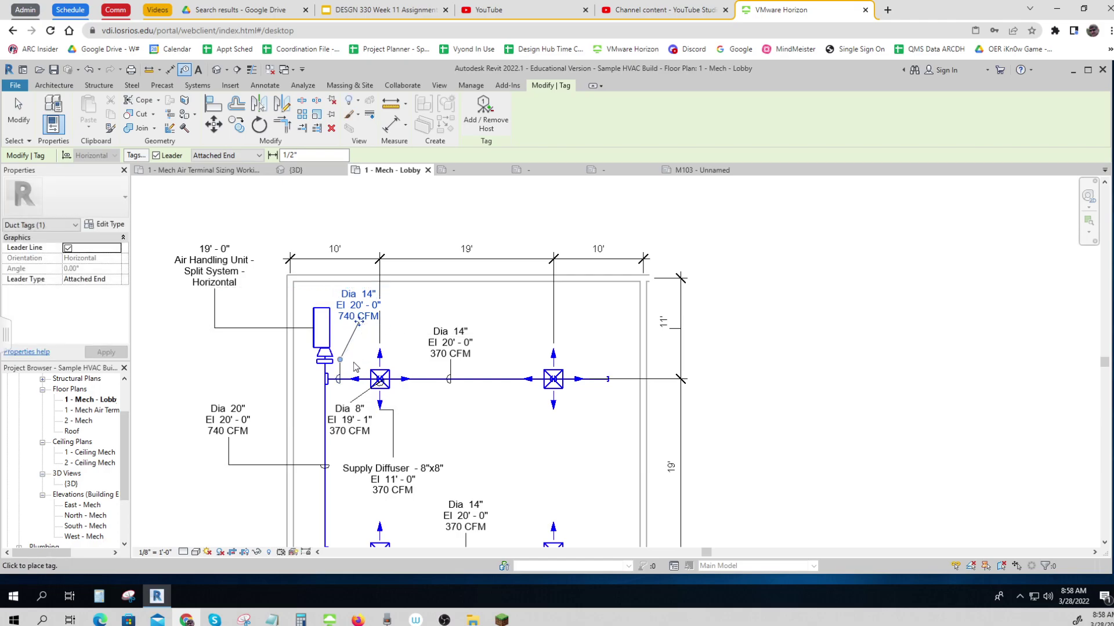
pyautogui.scroll(2, 371, 324)
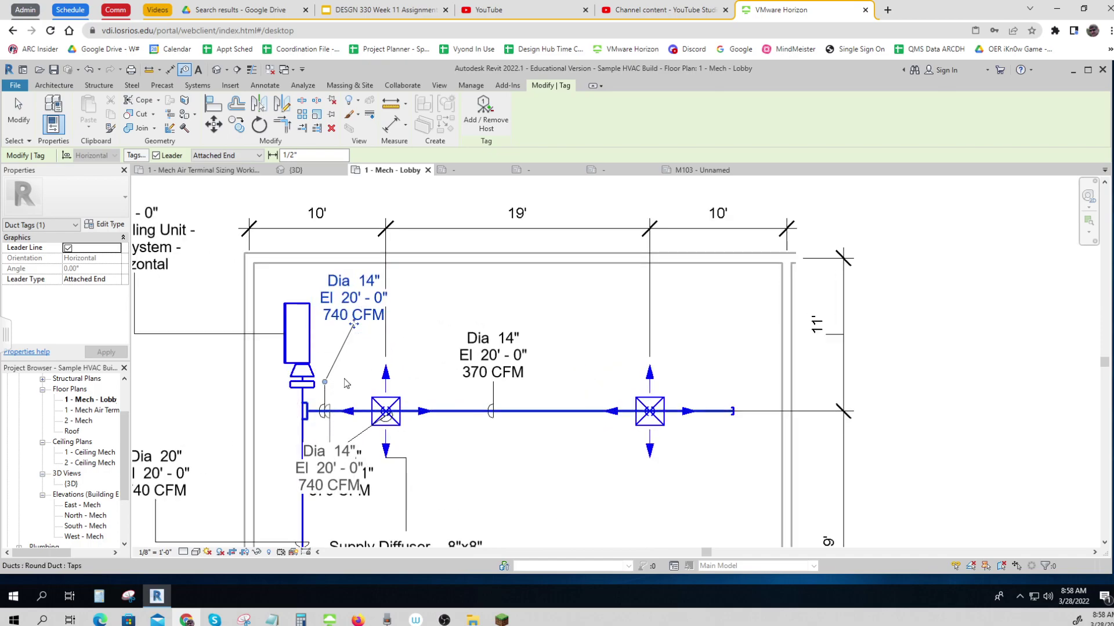
pyautogui.press('Escape')
pyautogui.press('Escape')
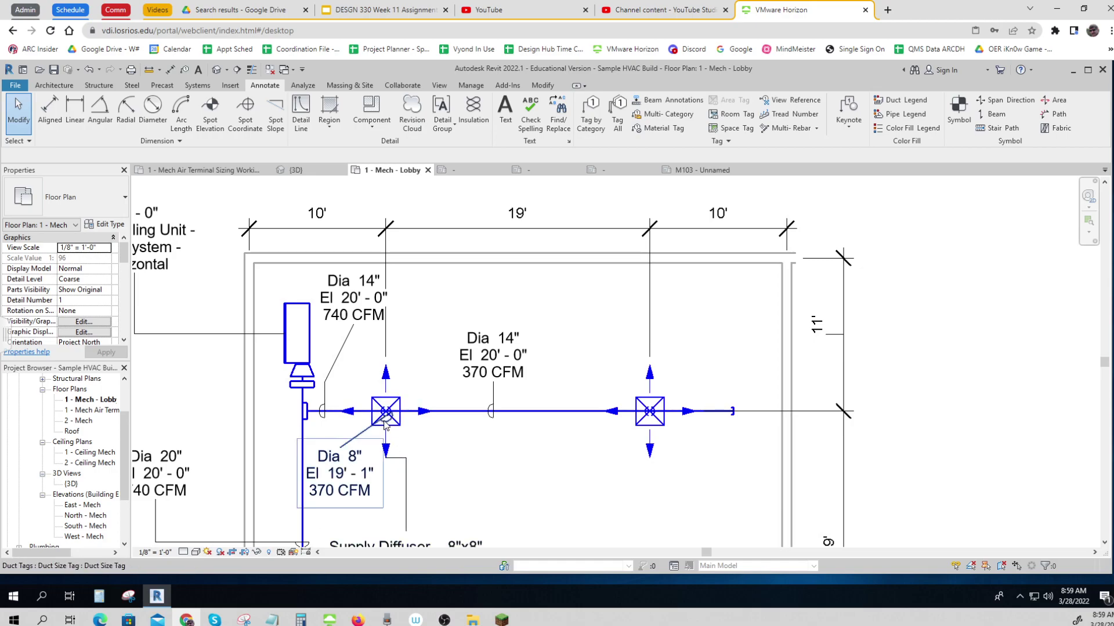
pyautogui.scroll(3, 385, 415)
pyautogui.scroll(2, 384, 419)
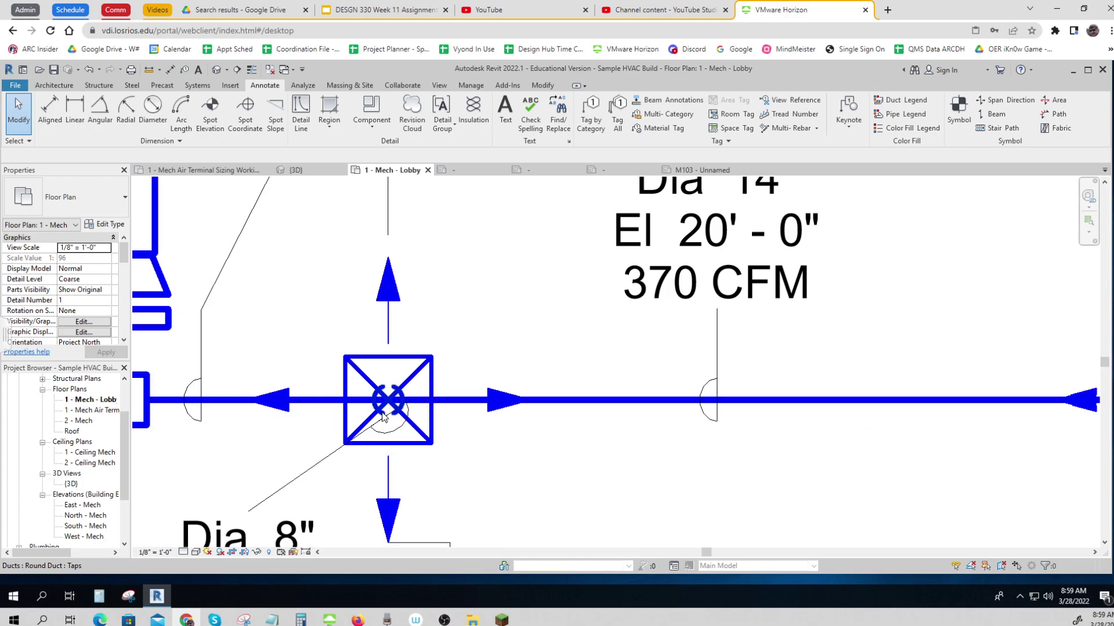
pyautogui.scroll(-5, 383, 416)
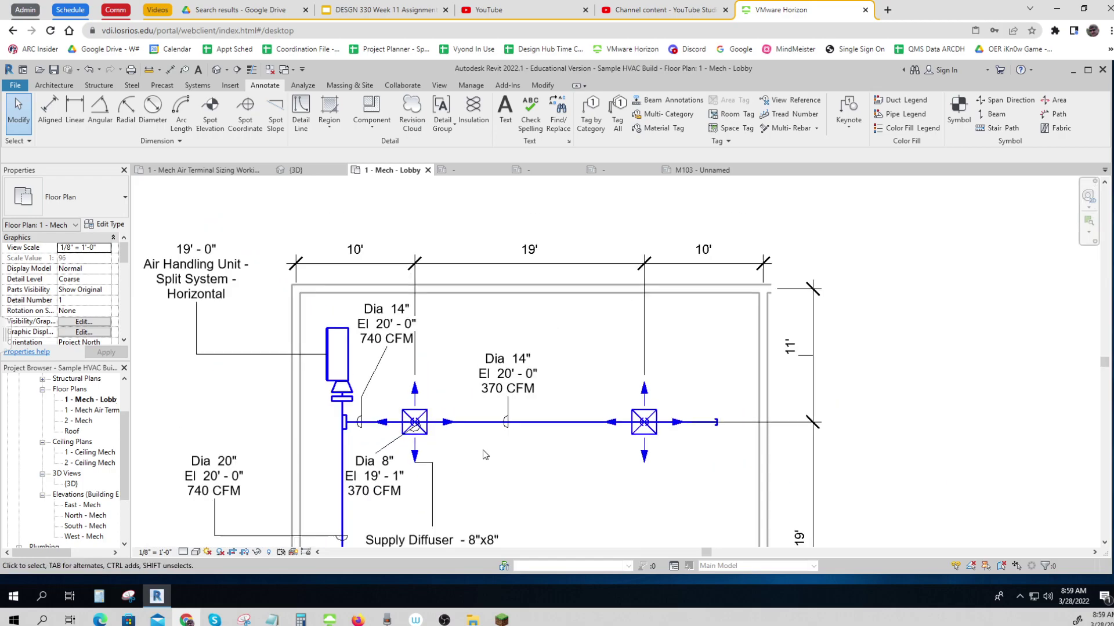
pyautogui.scroll(-2, 497, 373)
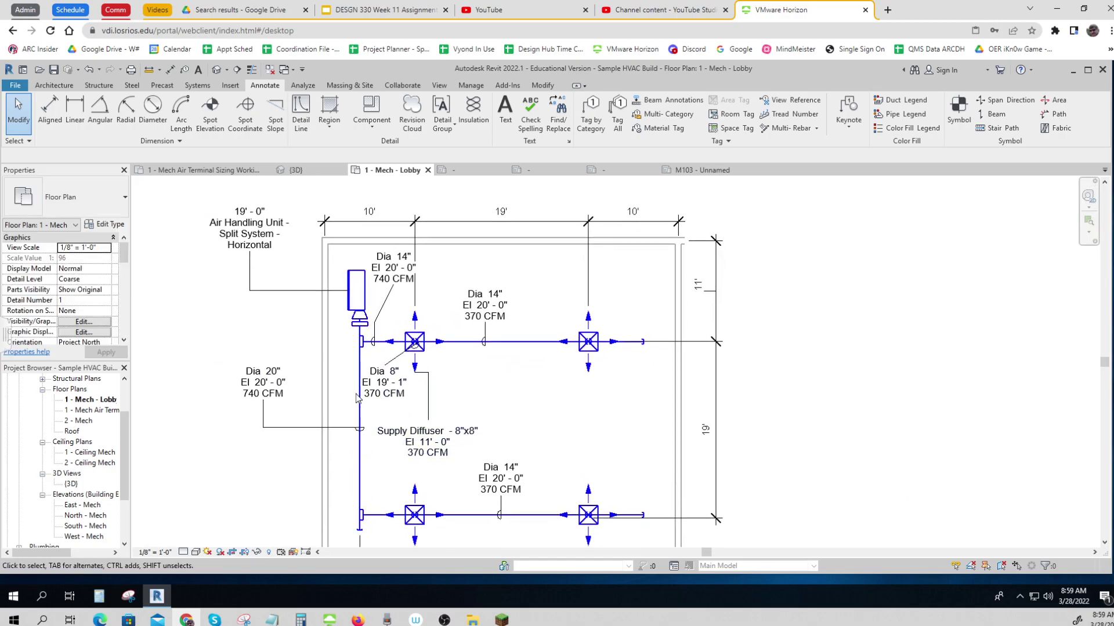
pyautogui.scroll(2, 359, 341)
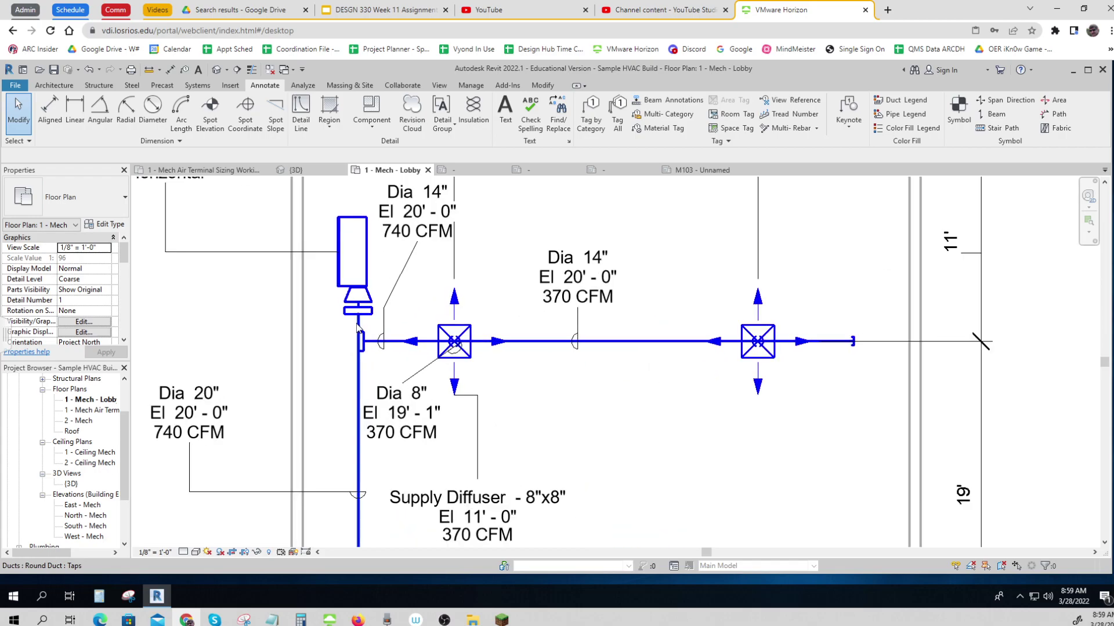
pyautogui.click(360, 327)
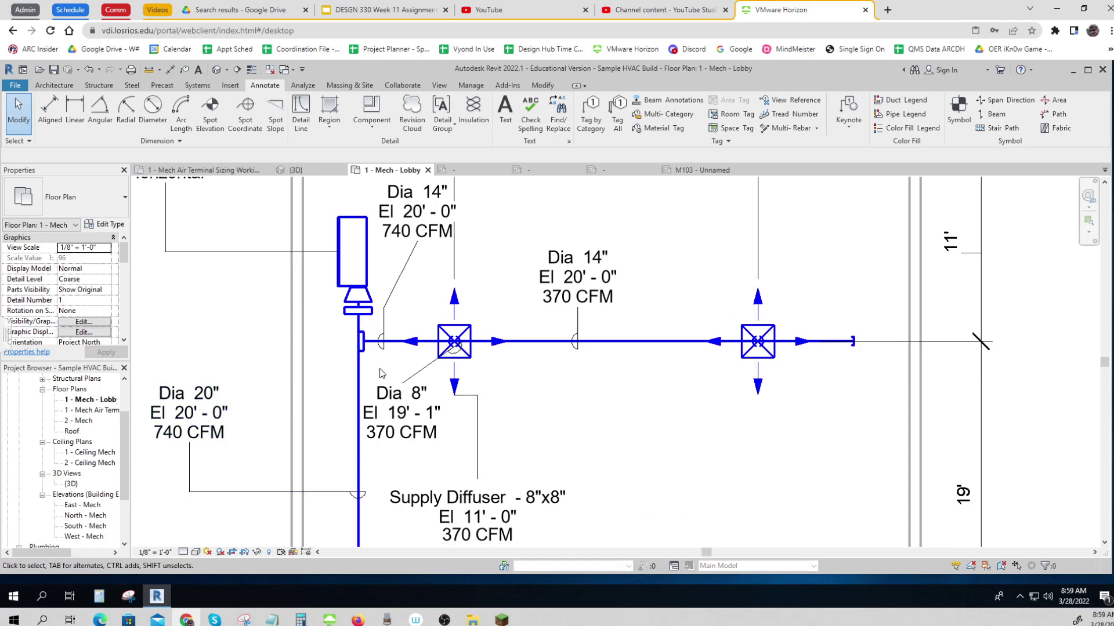
pyautogui.scroll(-4, 611, 386)
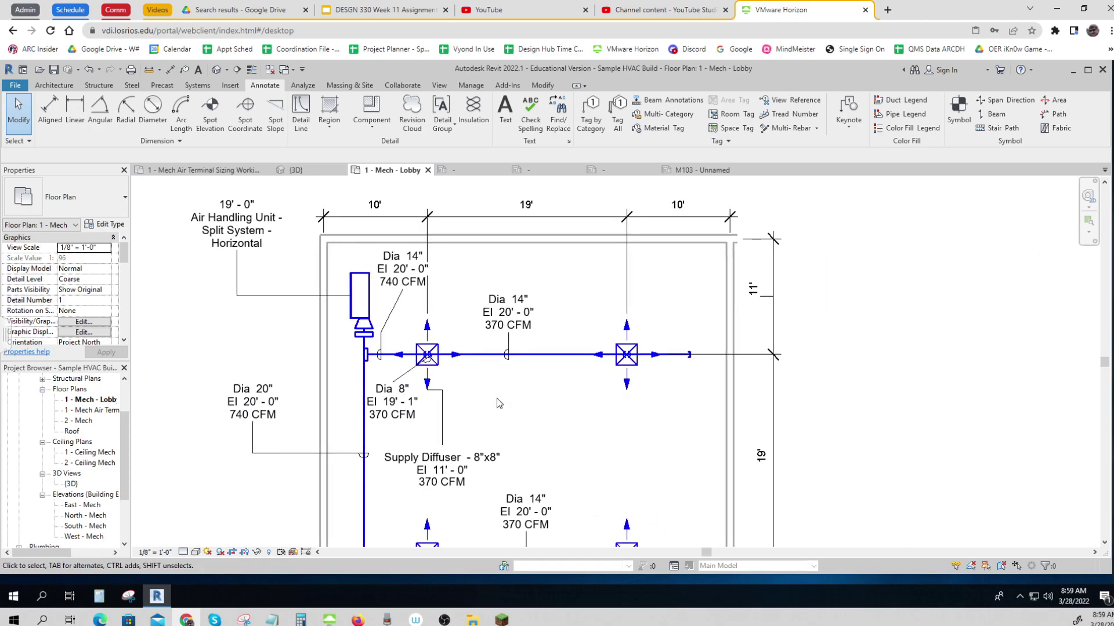
pyautogui.scroll(5, 499, 401)
pyautogui.moveTo(467, 398); pyautogui.dragTo(452, 330, button='middle')
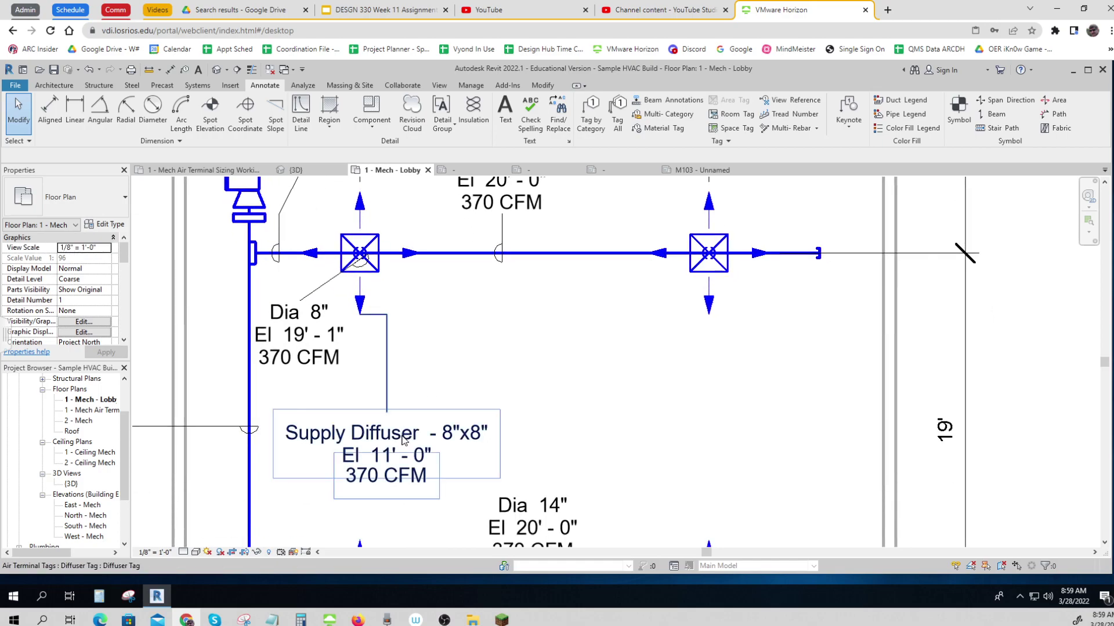
pyautogui.press('ctrl')
# - In the Diffuser Tag family label, enable Break on the Size row so El Elevation gets its own line
pyautogui.doubleClick(394, 445)
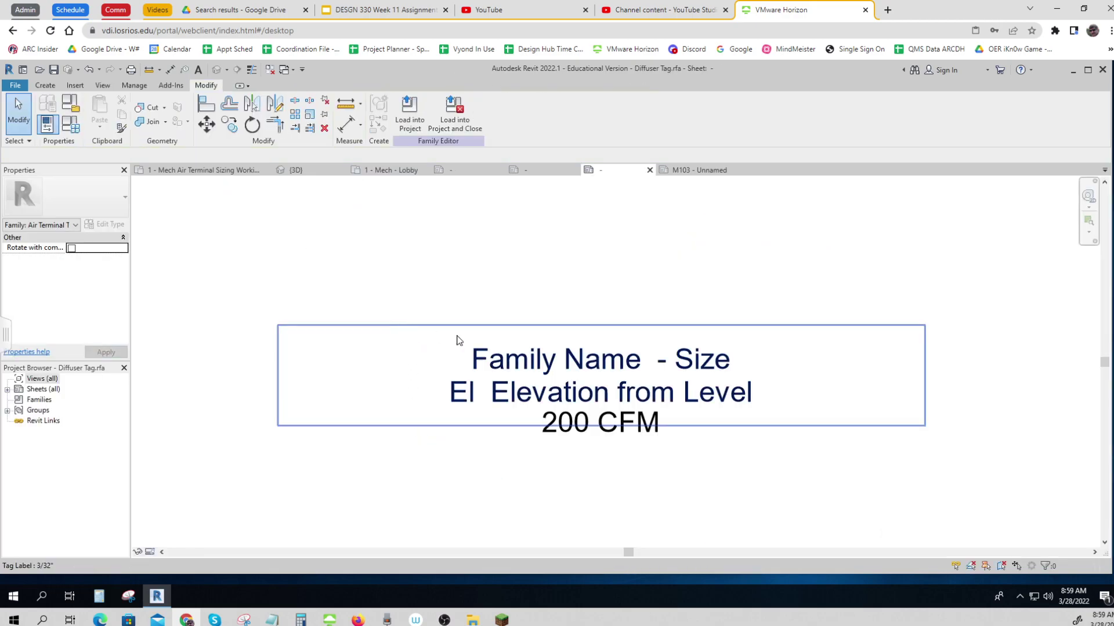
pyautogui.click(589, 364)
pyautogui.click(91, 258)
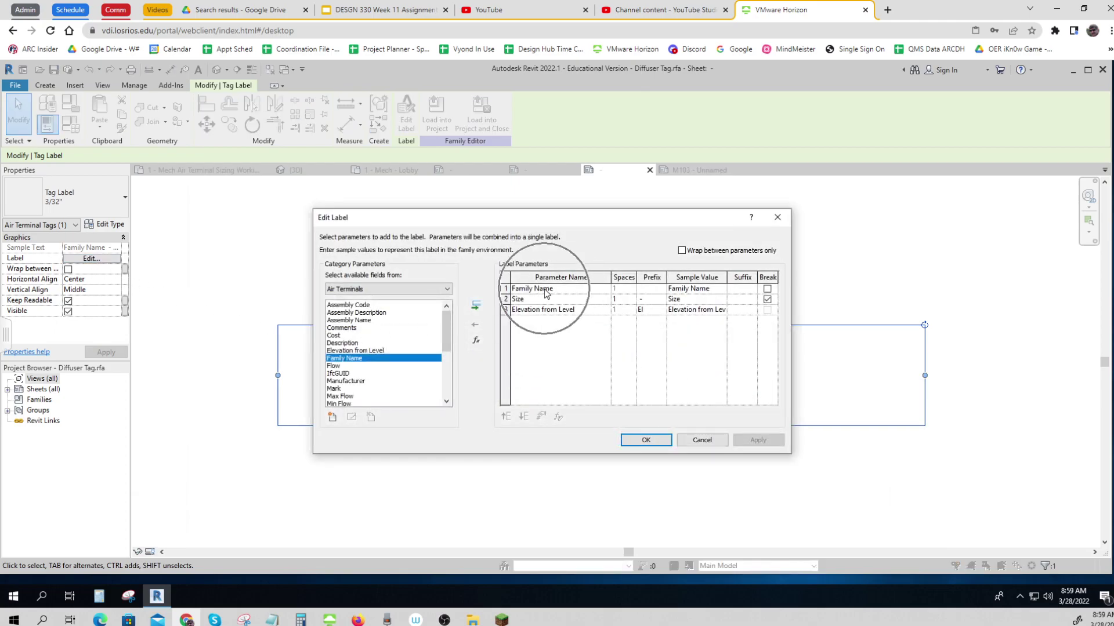
pyautogui.click(767, 299)
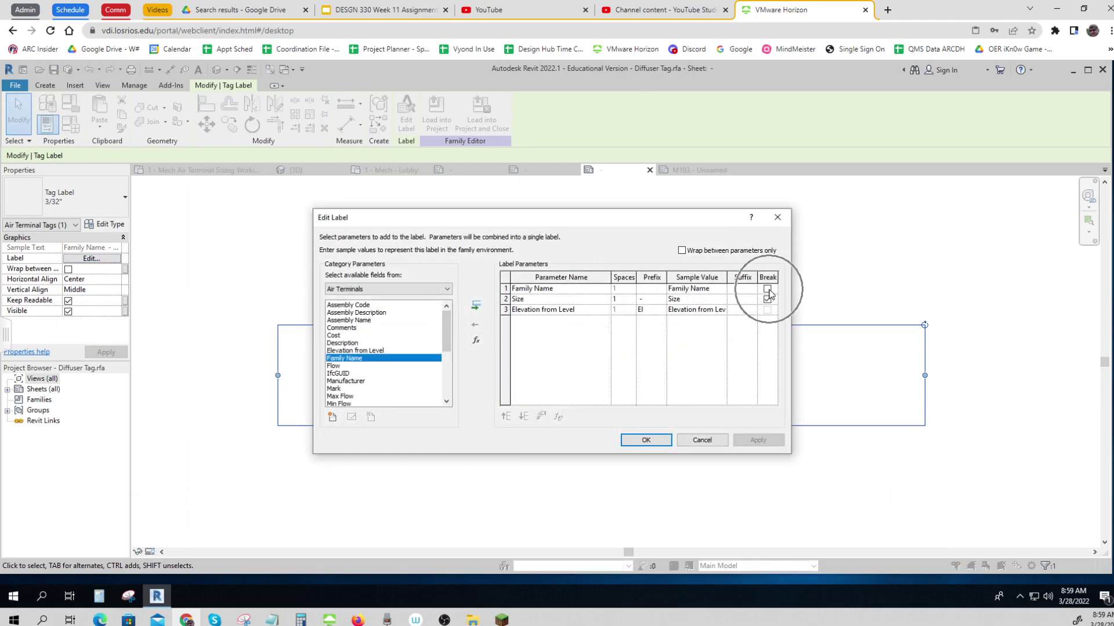
pyautogui.click(523, 302)
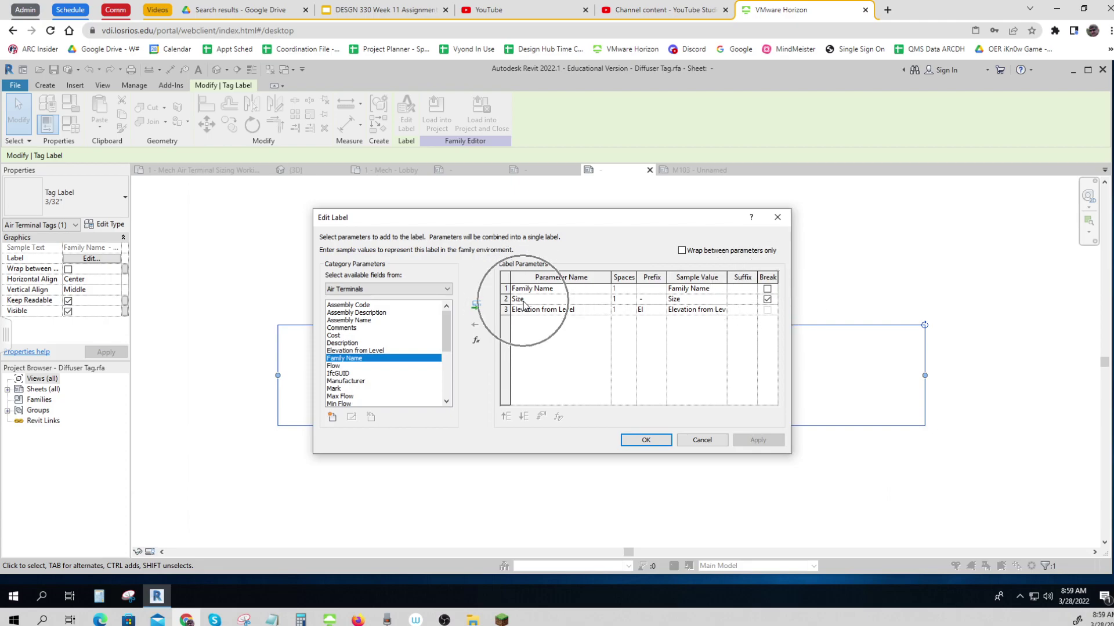
pyautogui.click(643, 303)
pyautogui.click(643, 302)
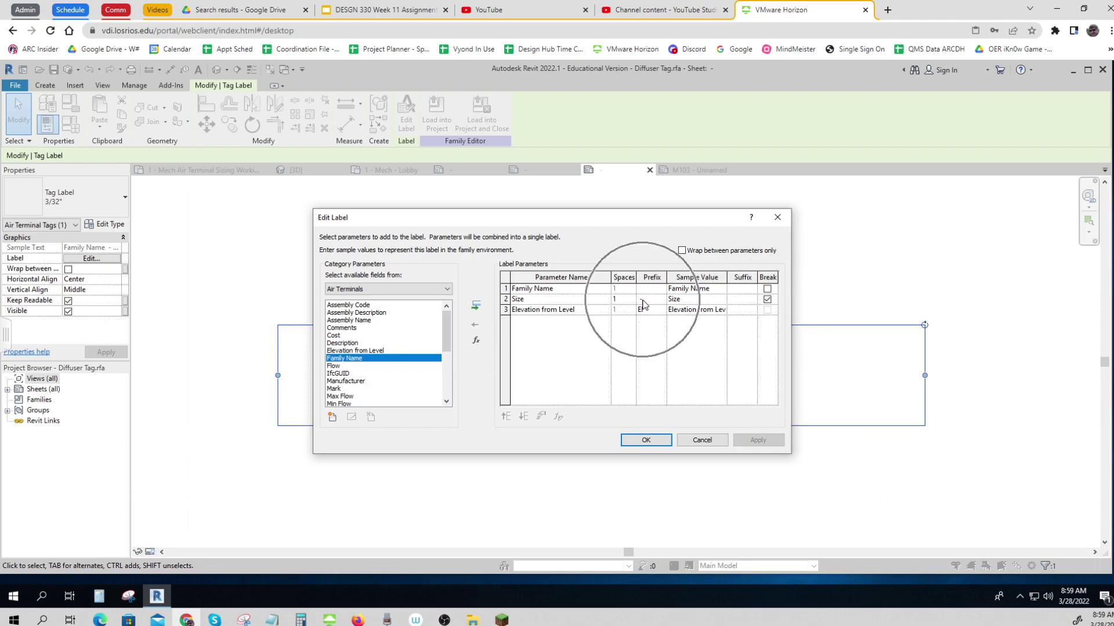
pyautogui.click(768, 301)
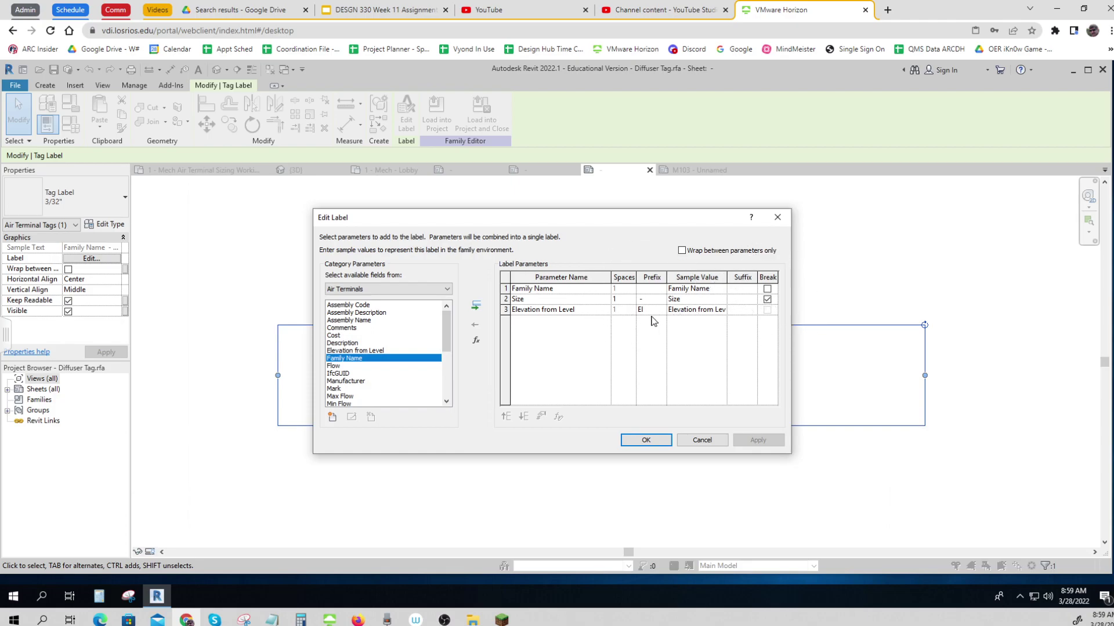
pyautogui.click(699, 311)
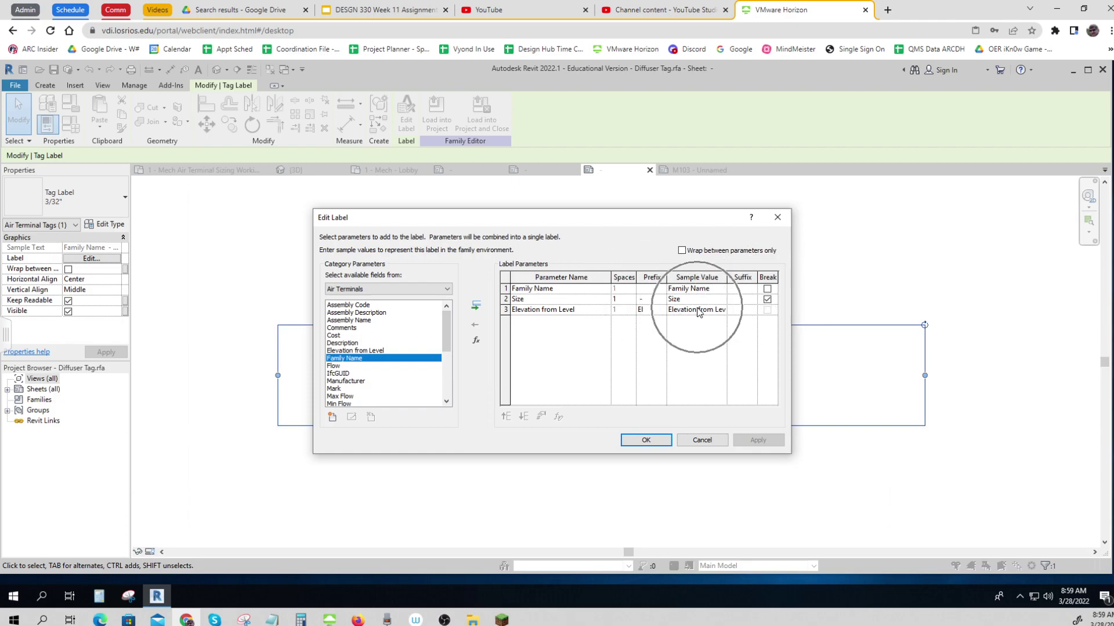
pyautogui.click(646, 439)
# - Clear the label selection and check the separate 200 CFM text line
pyautogui.press('Escape')
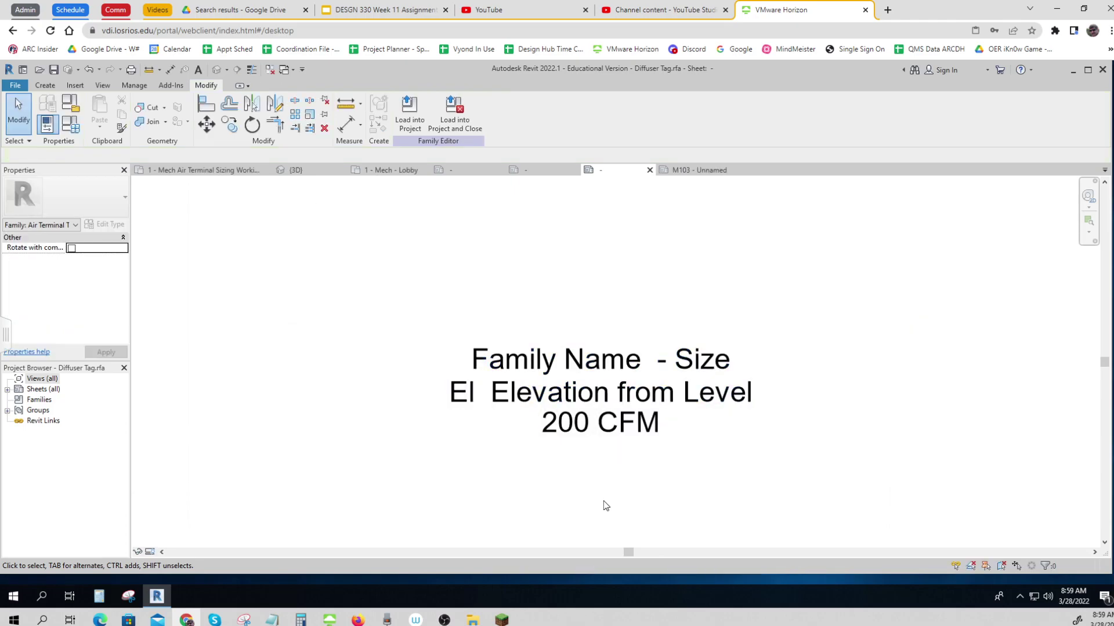
pyautogui.click(612, 439)
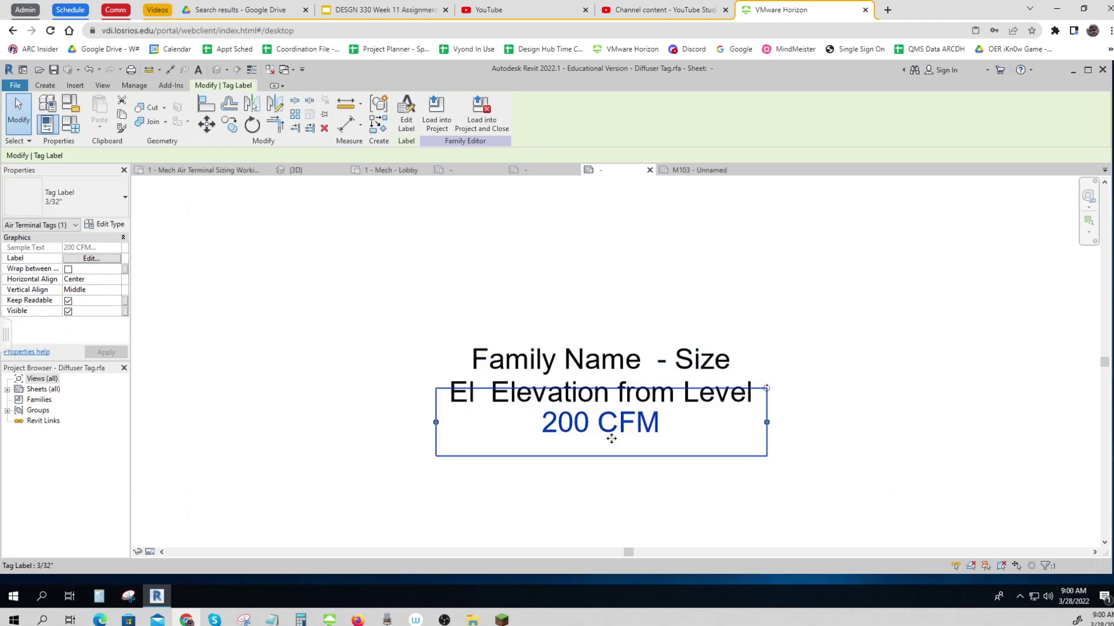
pyautogui.press('Escape')
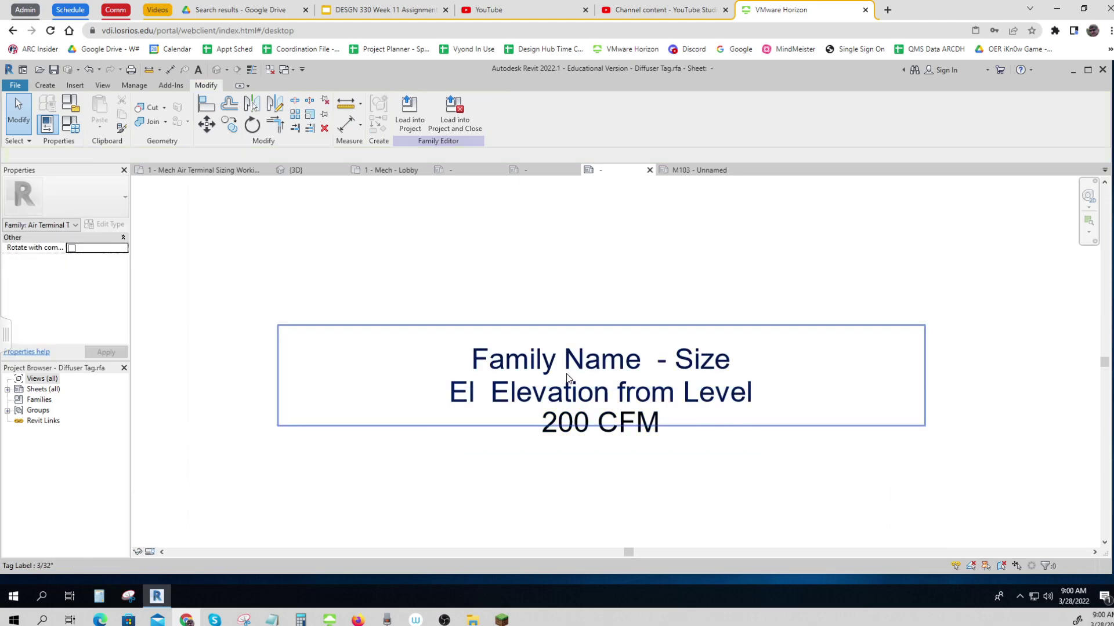
# - Load the edited Diffuser Tag into Sample HVAC Build.rvt and zoom out to the whole Lobby room
pyautogui.click(415, 112)
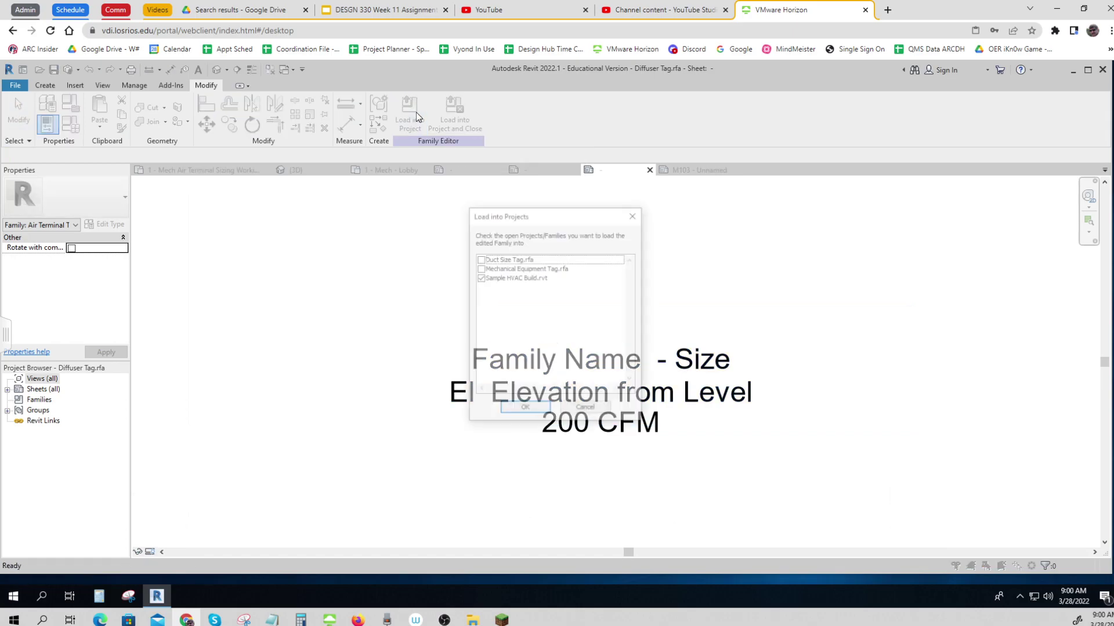
pyautogui.click(525, 410)
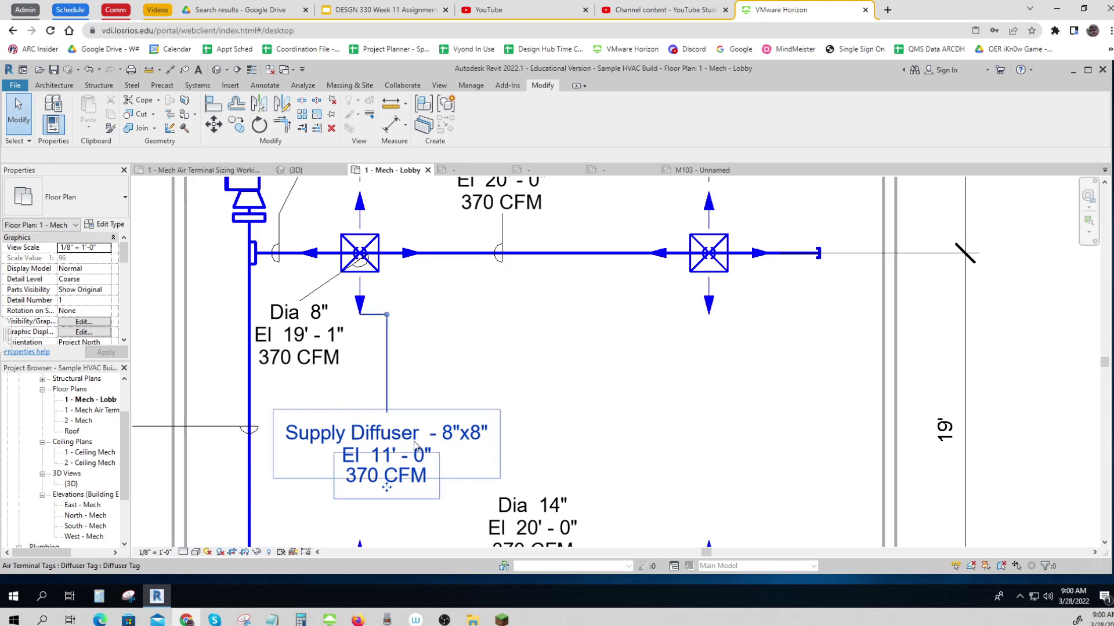
pyautogui.scroll(-2, 577, 438)
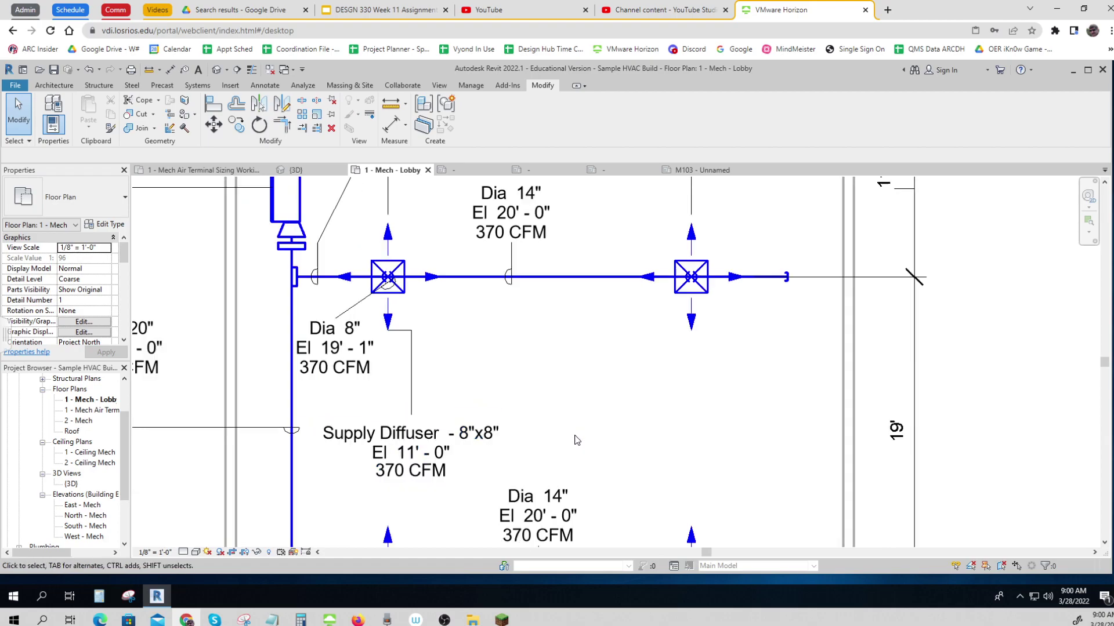
pyautogui.moveTo(582, 429); pyautogui.dragTo(556, 372, button='middle')
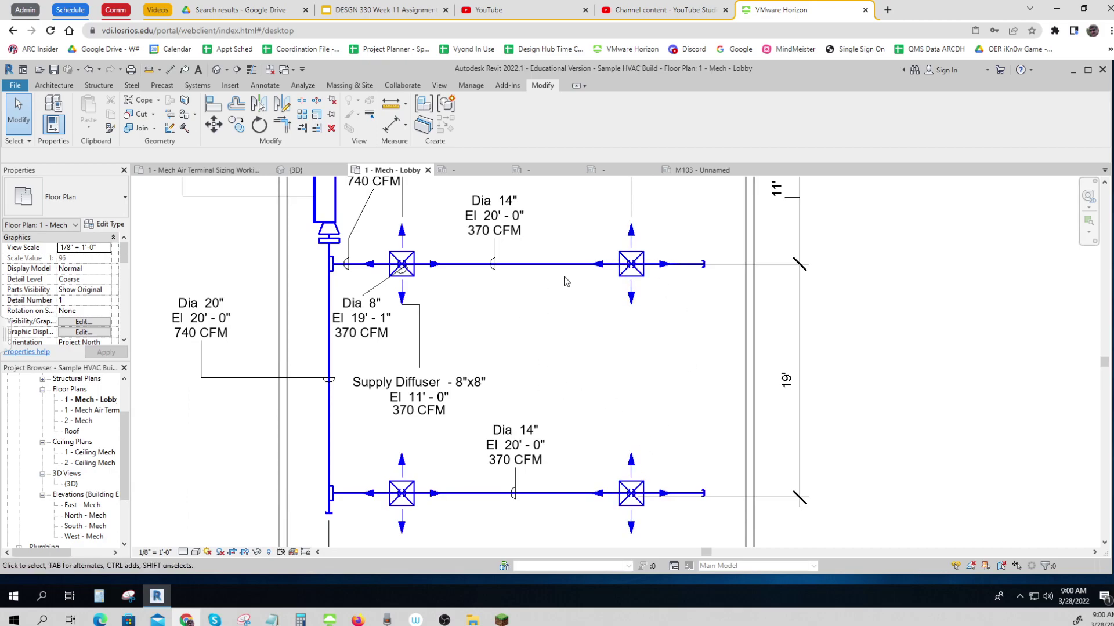
pyautogui.scroll(-2, 547, 372)
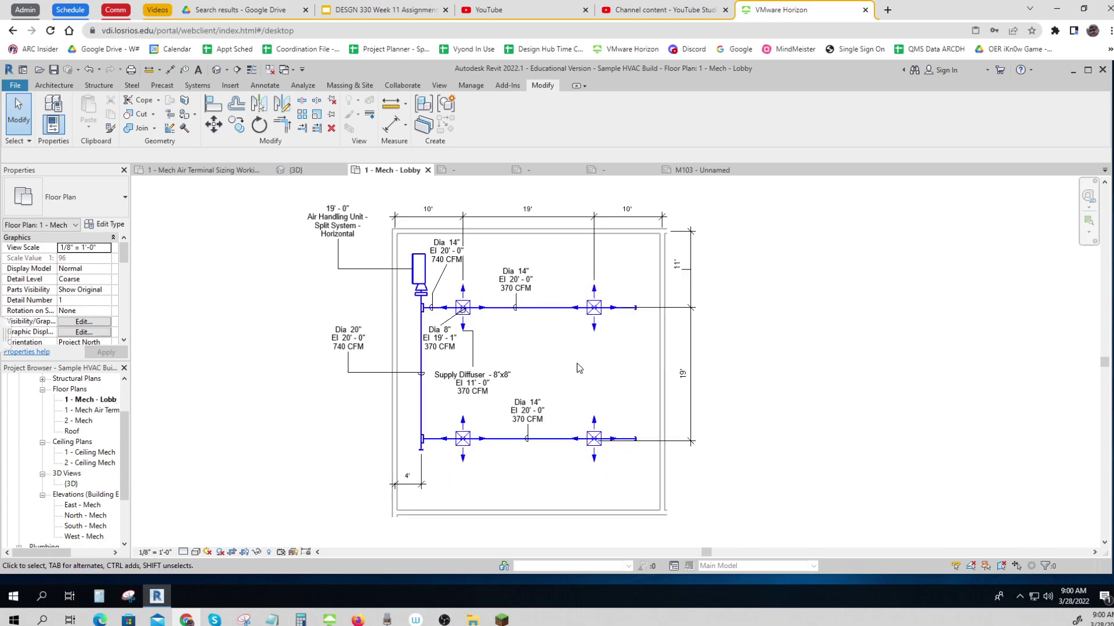
pyautogui.moveTo(579, 367)
pyautogui.mouseDown(button='middle')
pyautogui.moveTo(550, 389)
pyautogui.moveTo(555, 374)
pyautogui.mouseUp(button='middle')
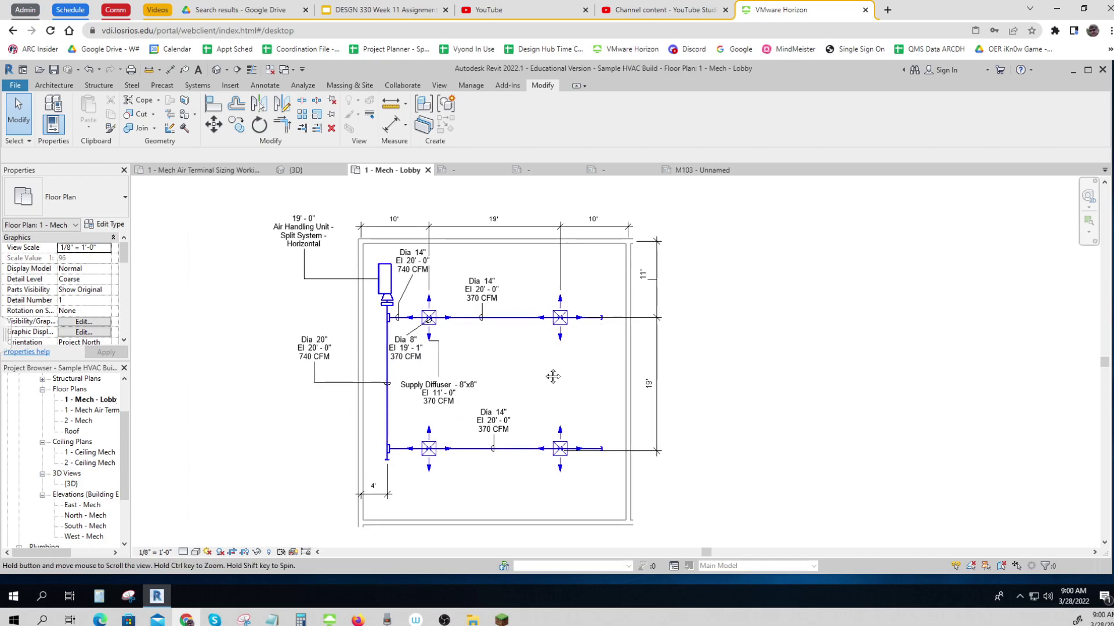
# - Place an 11' aligned dimension from the lower duct to the bottom wall on the right
pyautogui.click(267, 87)
pyautogui.click(49, 113)
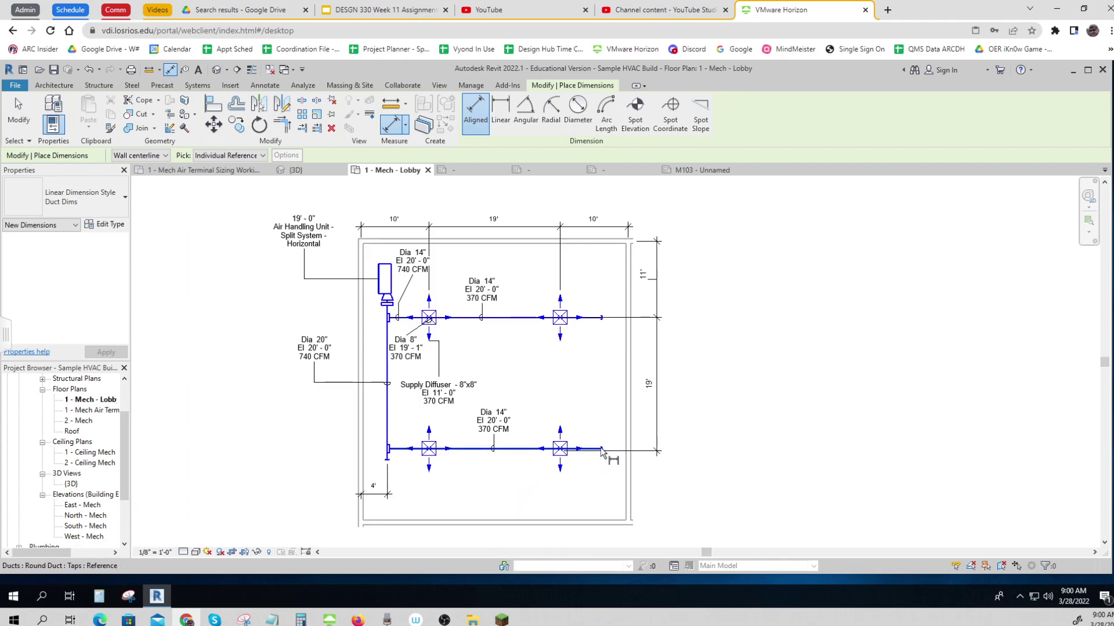
pyautogui.click(518, 472)
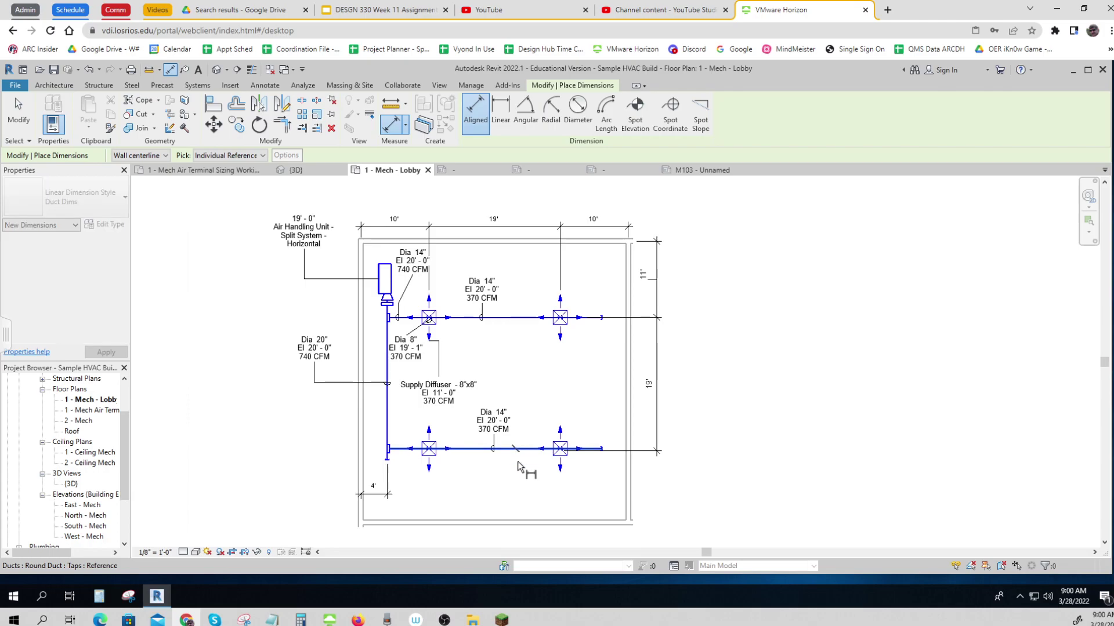
pyautogui.click(528, 524)
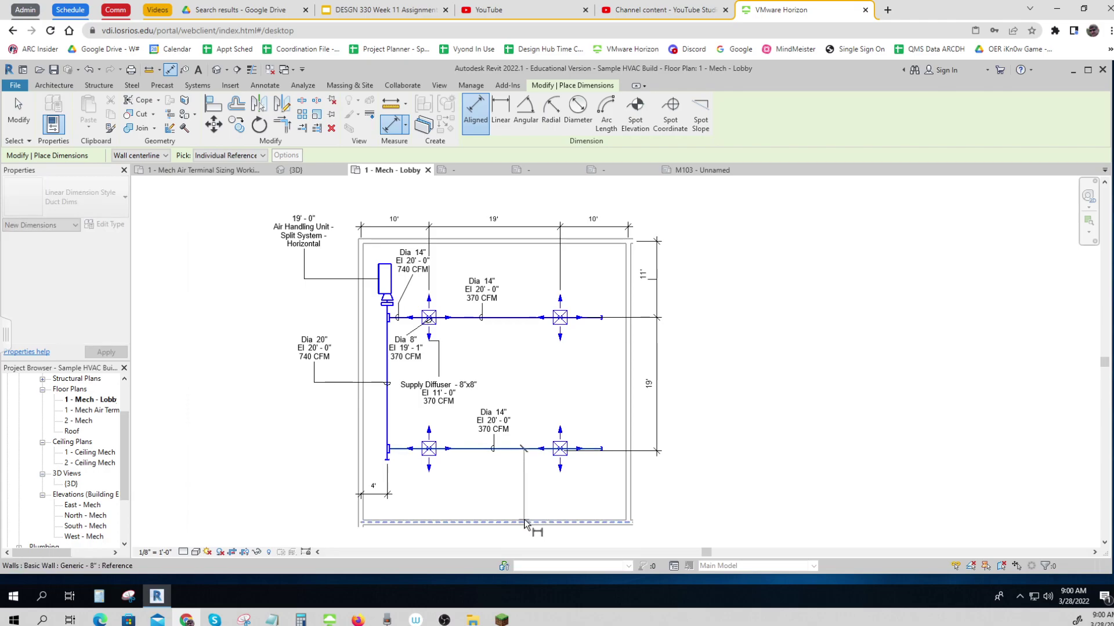
pyautogui.click(659, 519)
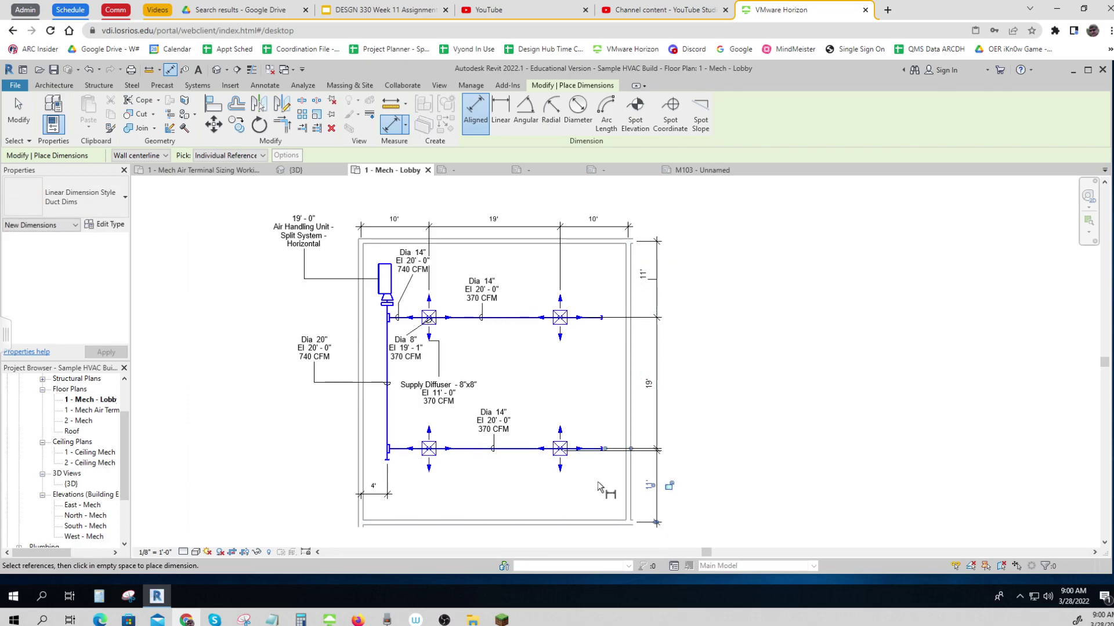
pyautogui.press('Escape')
pyautogui.click(656, 401)
pyautogui.press('Escape')
# - Add the upper and lower duct runs to complete the 11'-19'-11' dimension string
pyautogui.click(49, 111)
pyautogui.click(525, 321)
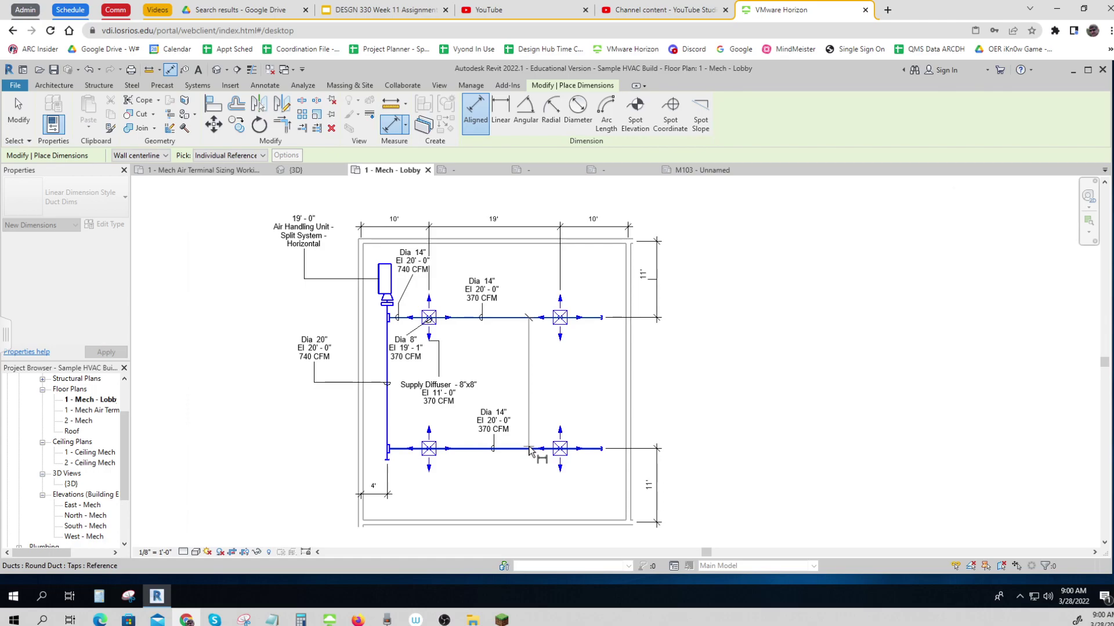
pyautogui.click(537, 449)
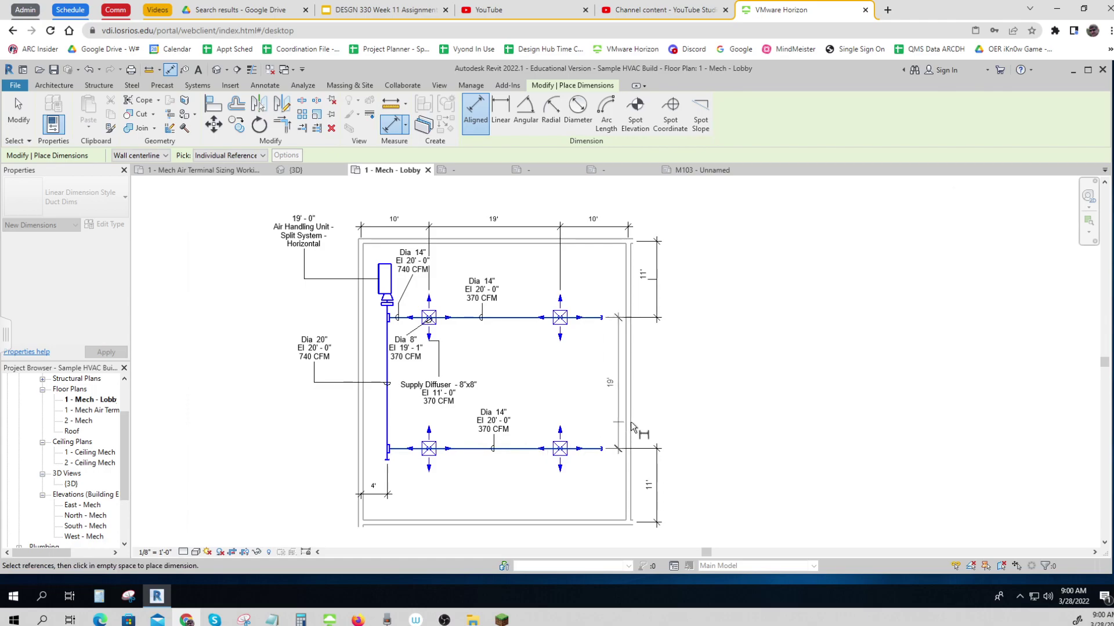
pyautogui.click(659, 452)
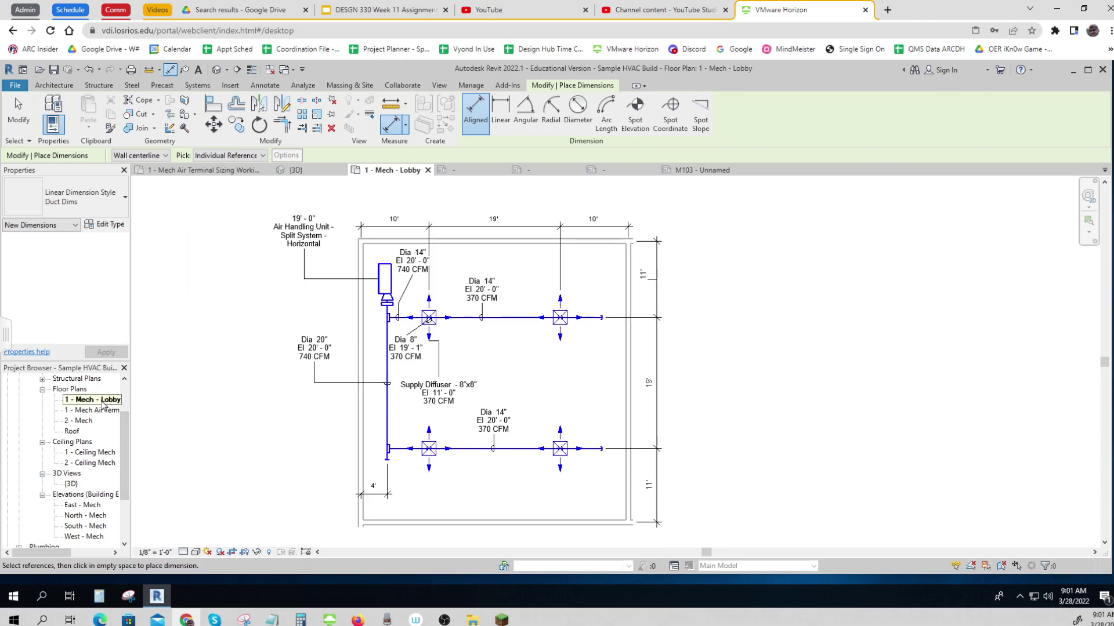
# - Open sheet M103 - Unnamed from Sheets (all) and zoom out to the full title block
pyautogui.scroll(-3, 92, 453)
pyautogui.click(86, 499)
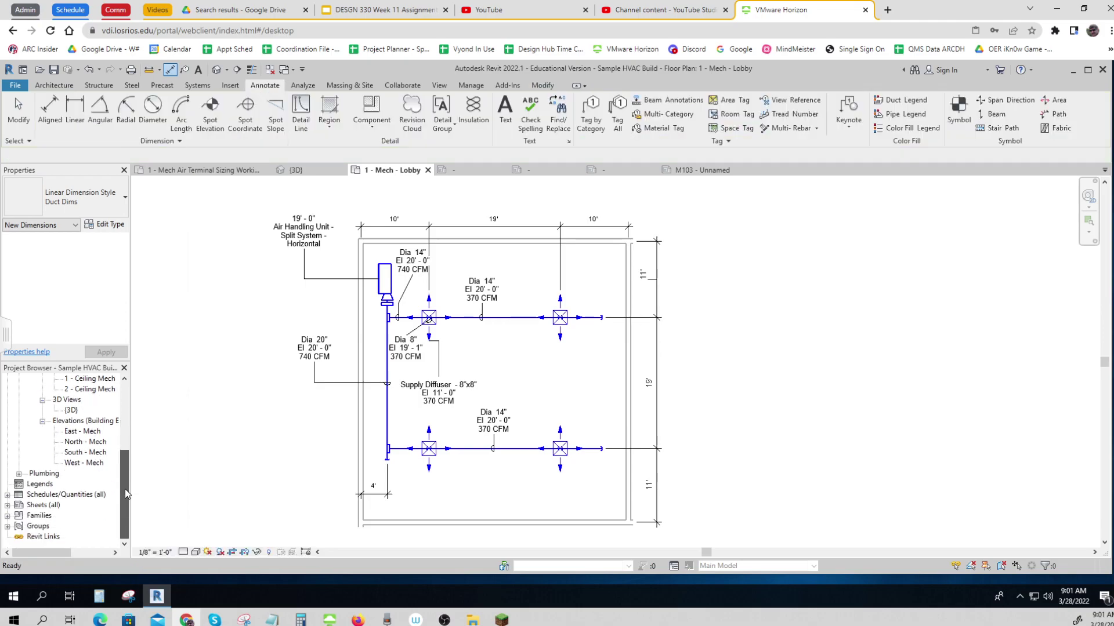
pyautogui.click(7, 505)
pyautogui.click(53, 516)
pyautogui.doubleClick(53, 517)
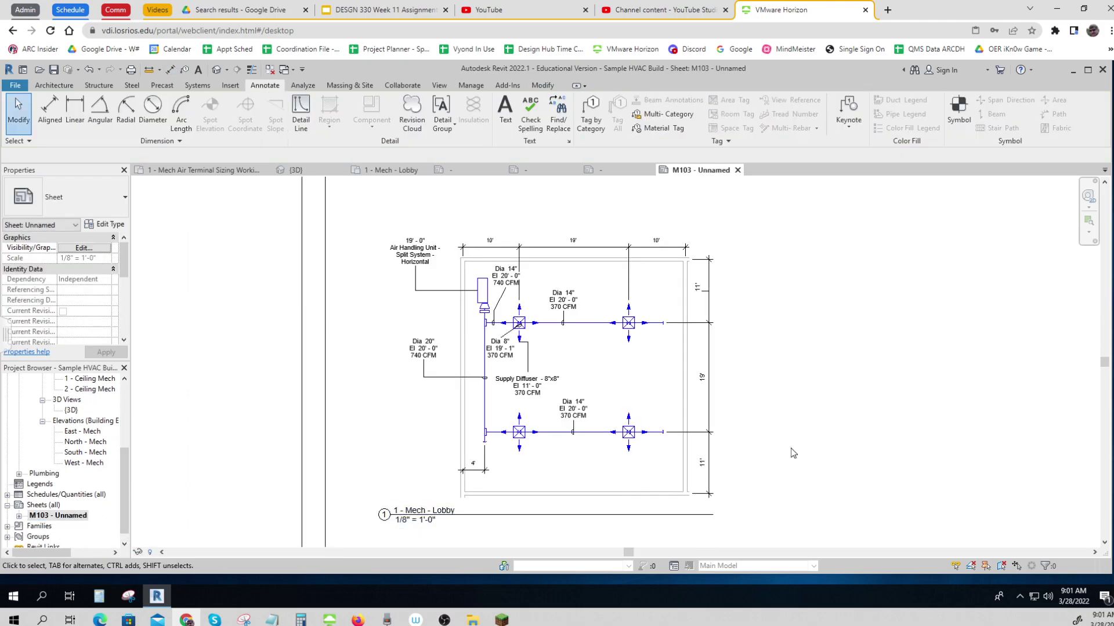
pyautogui.scroll(-1, 795, 452)
pyautogui.moveTo(801, 447); pyautogui.dragTo(758, 402, button='middle')
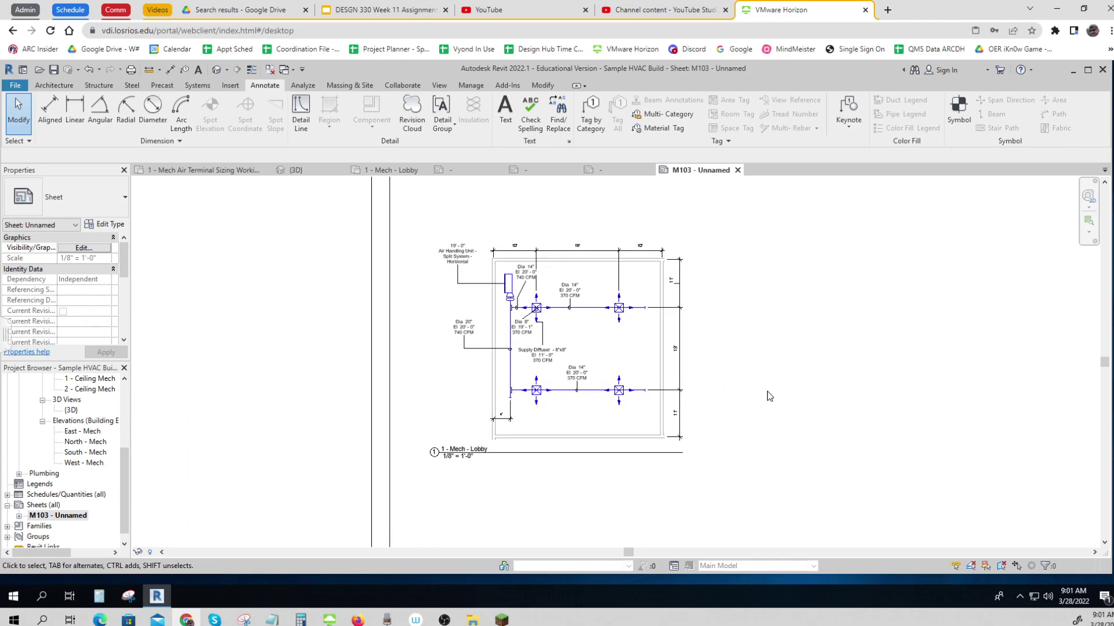
pyautogui.scroll(-3, 772, 393)
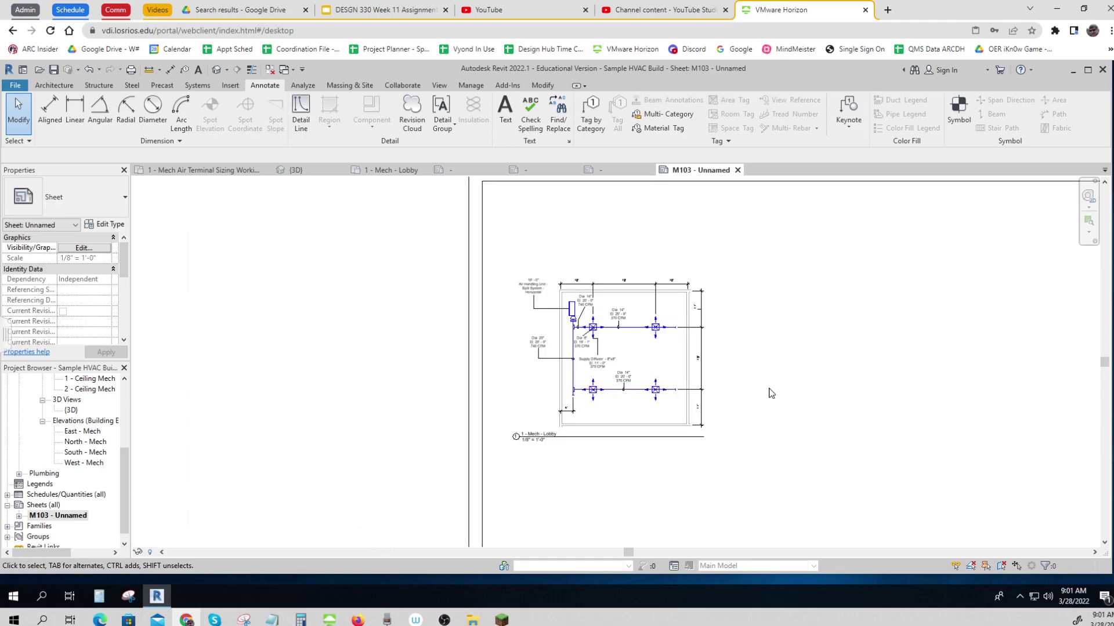
pyautogui.moveTo(799, 390); pyautogui.dragTo(664, 347, button='middle')
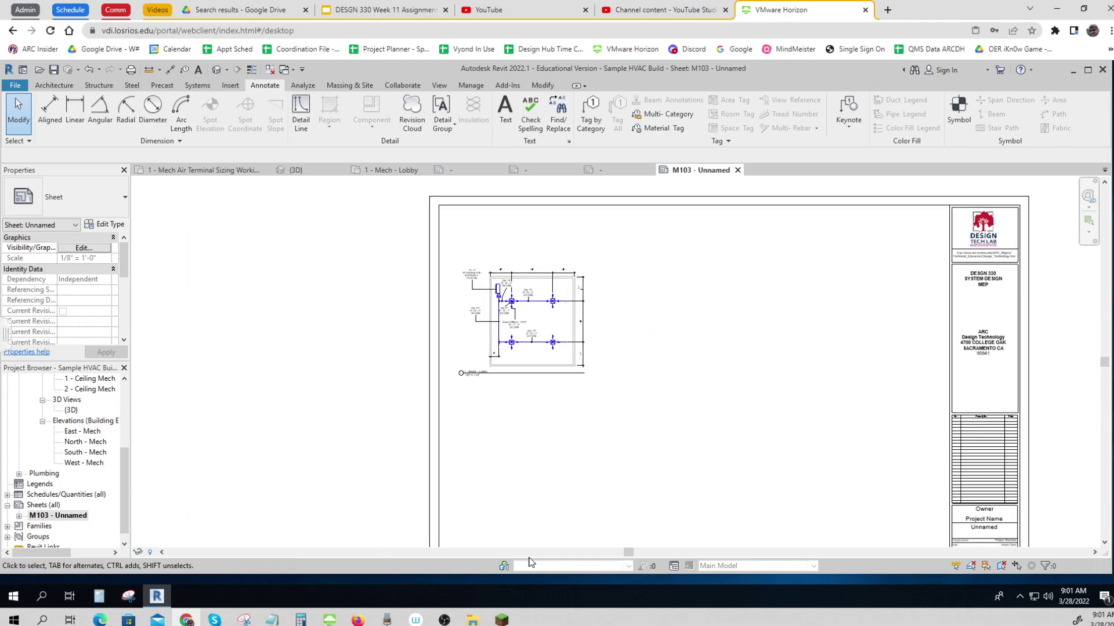